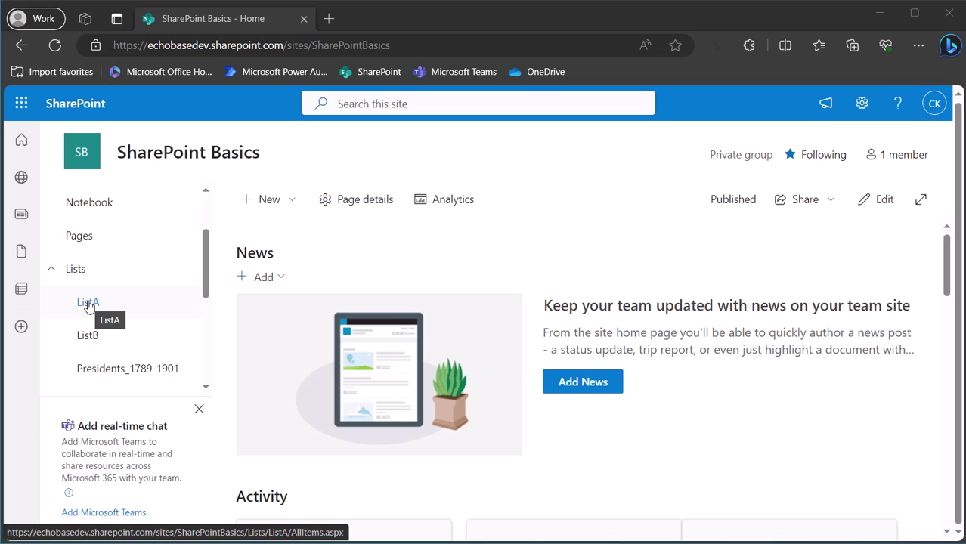
# Open ListA and review the LA-MSP column's settings, including its additional options, saving them as they are
pyautogui.click(89, 304)
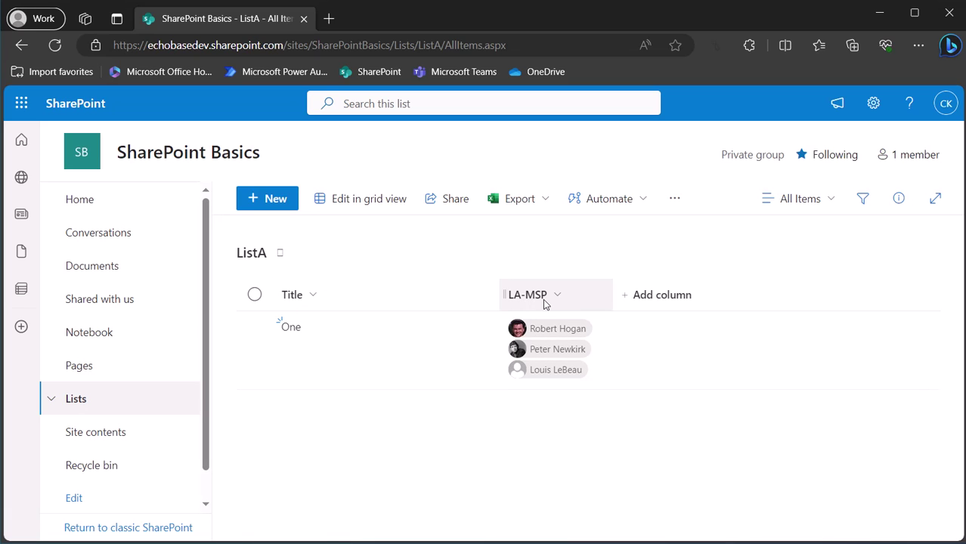
pyautogui.click(557, 297)
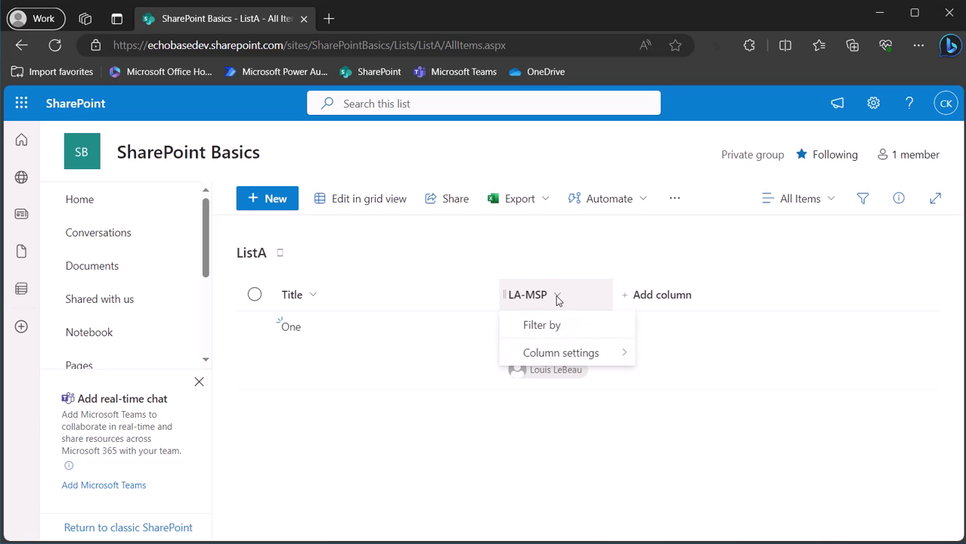
pyautogui.moveTo(565, 353)
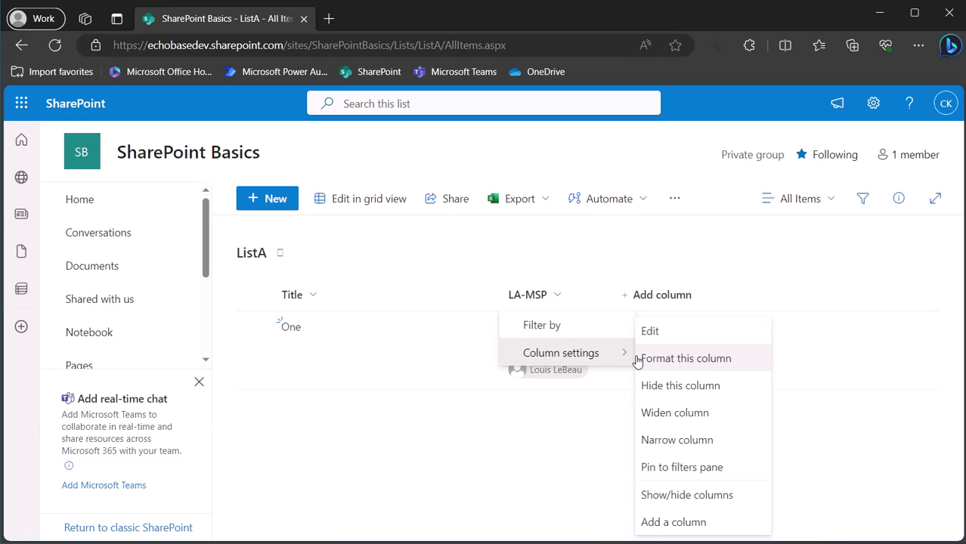
pyautogui.click(647, 331)
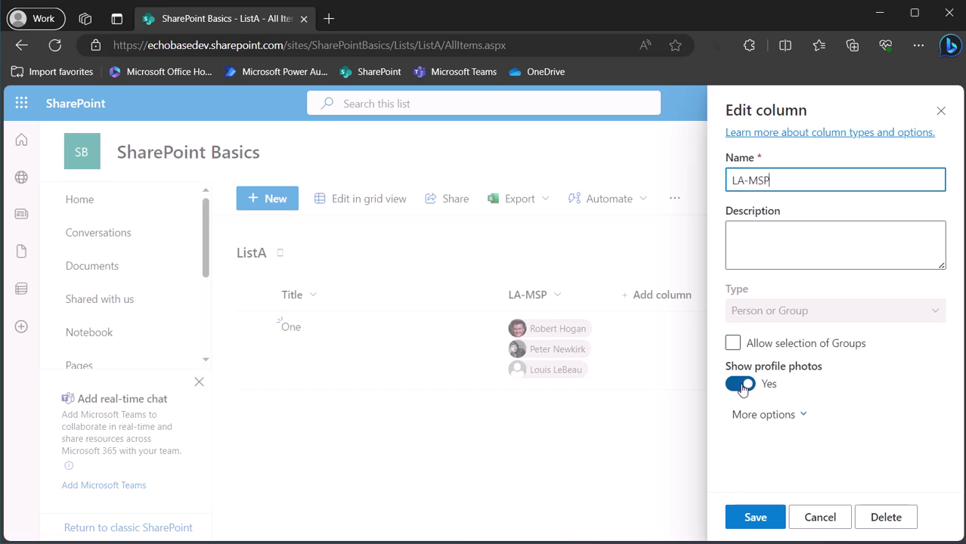
pyautogui.click(749, 414)
pyautogui.scroll(-3, 739, 381)
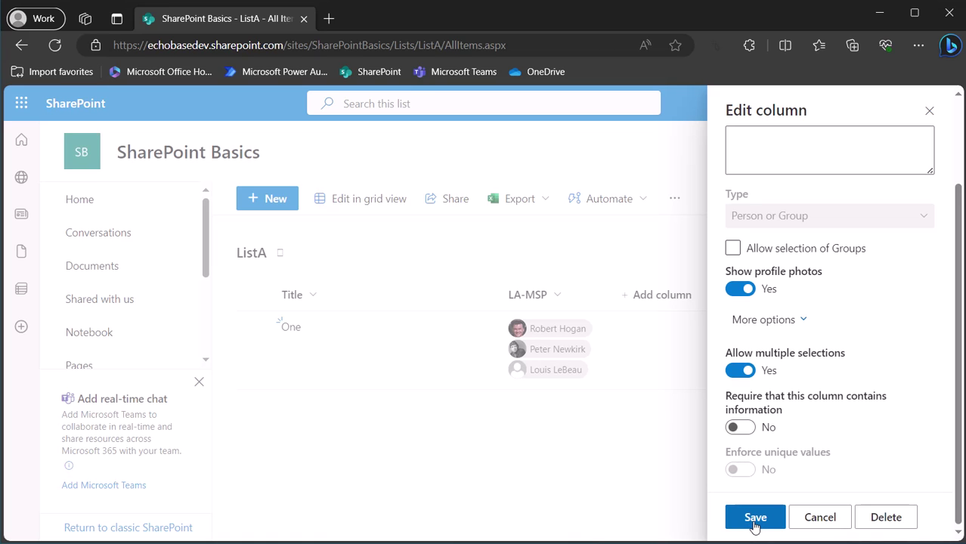
pyautogui.click(753, 519)
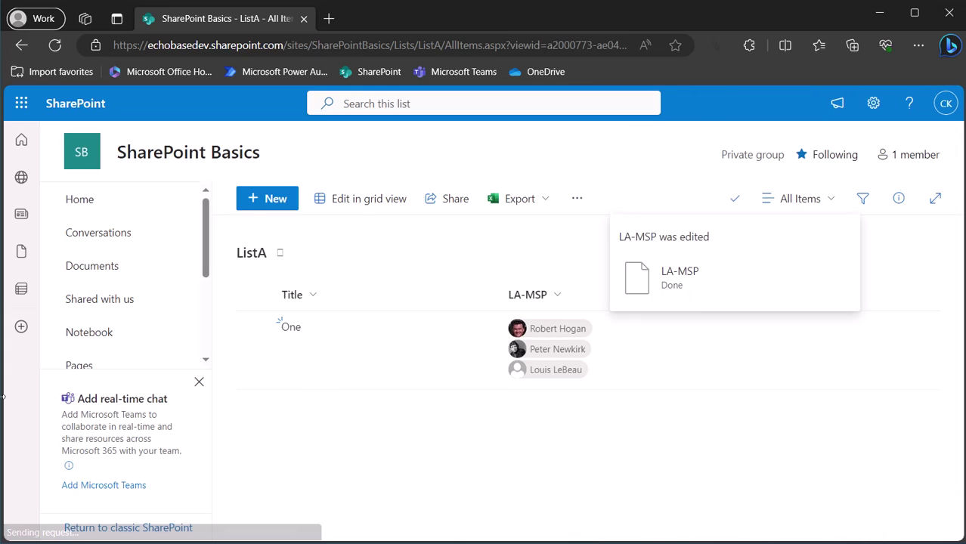
# Open ListB from the site's lists to examine its columns
pyautogui.scroll(-1, 68, 357)
pyautogui.click(51, 343)
pyautogui.scroll(-2, 75, 355)
pyautogui.click(90, 326)
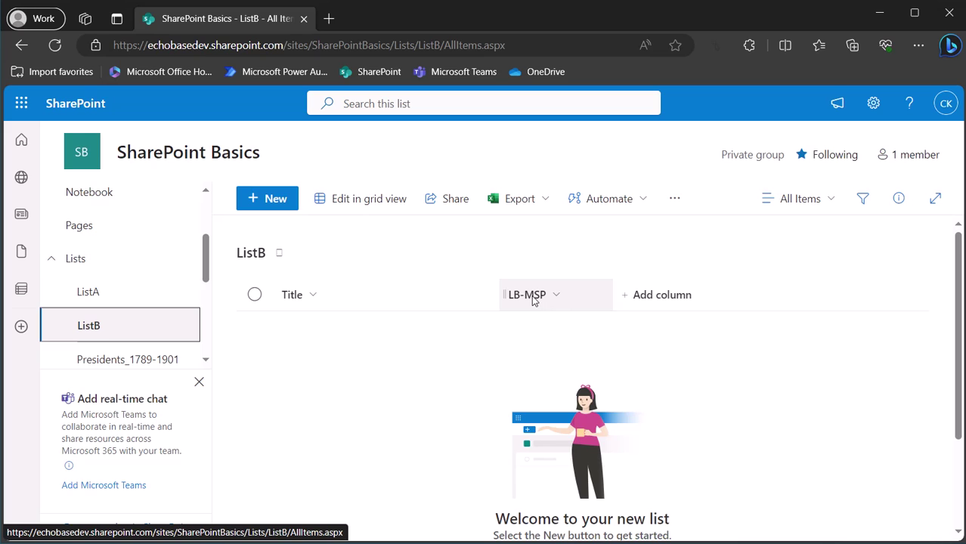
# Return to ListA and start creating a Power Automate flow from the list
pyautogui.click(78, 298)
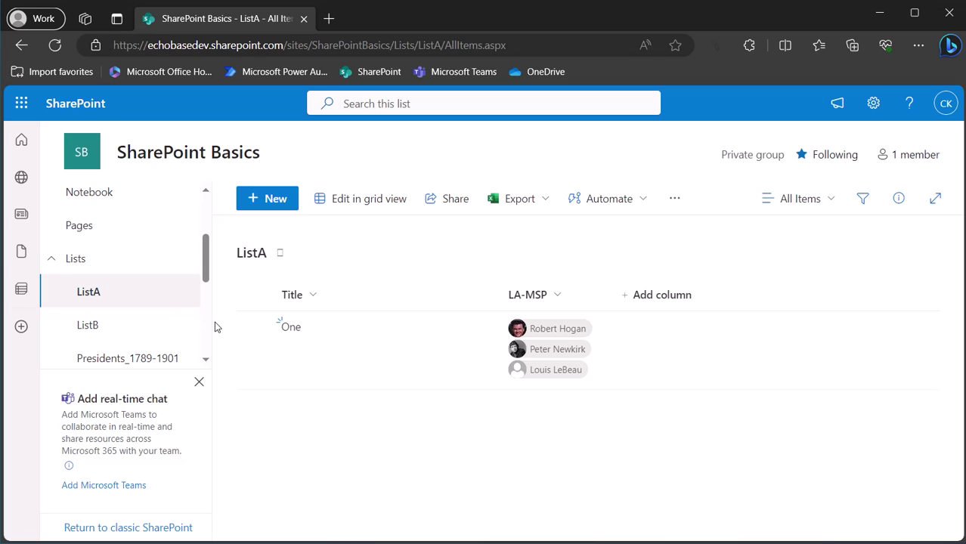
pyautogui.click(621, 201)
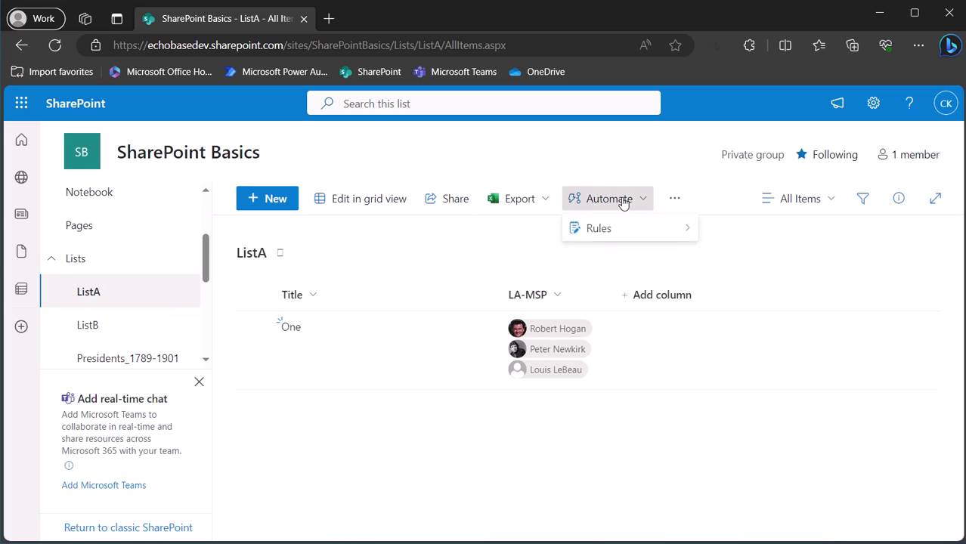
pyautogui.click(672, 198)
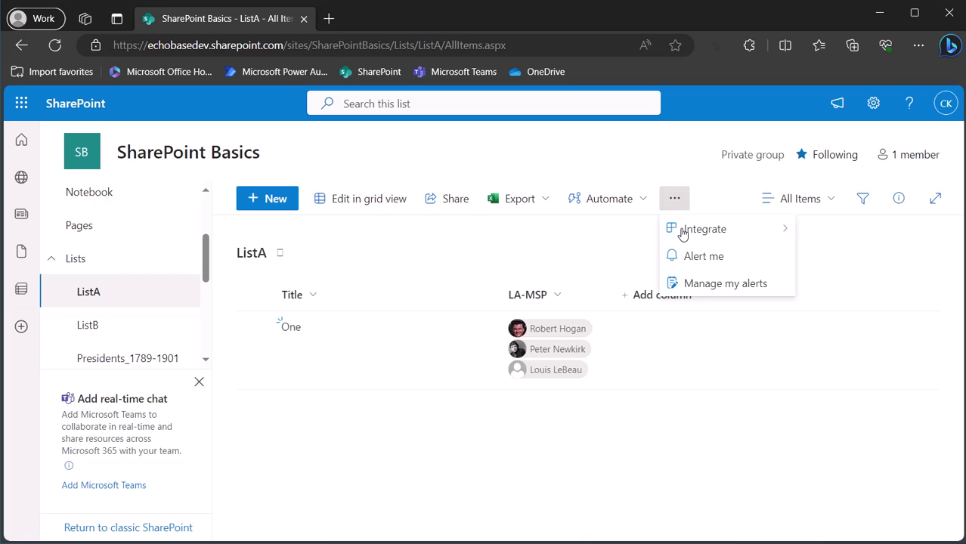
pyautogui.moveTo(684, 232)
pyautogui.moveTo(816, 257)
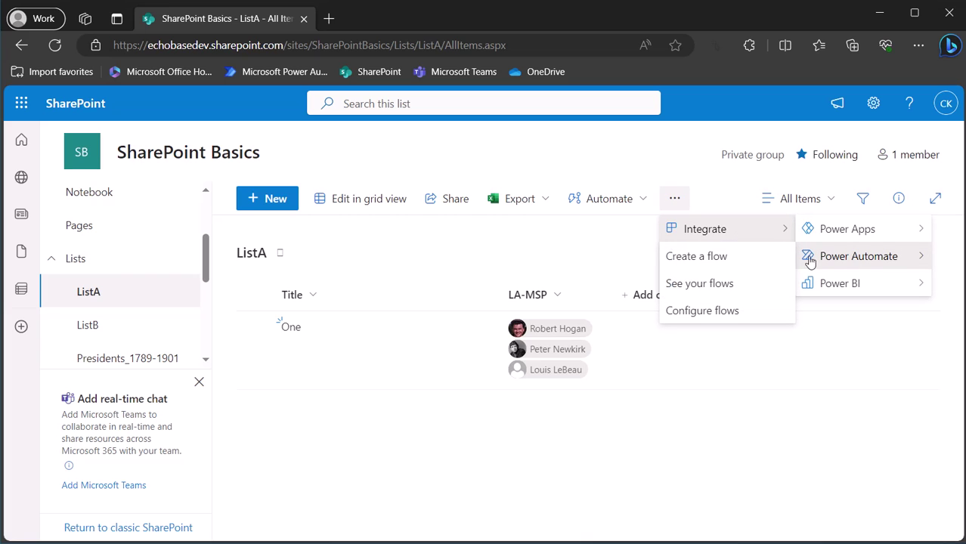
pyautogui.click(726, 261)
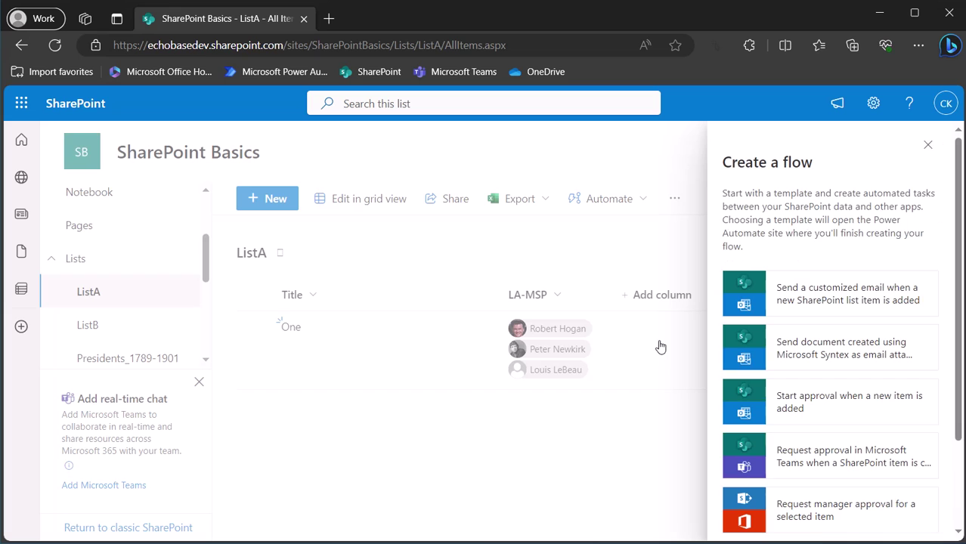
# Choose the flow template "Complete a custom action for the selected item" and continue with its SharePoint connection
pyautogui.scroll(-2, 784, 383)
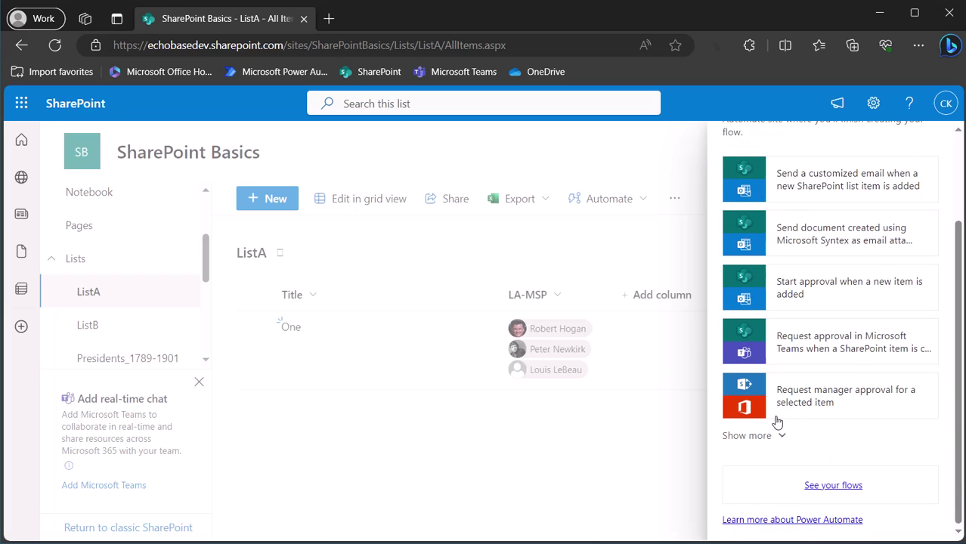
pyautogui.click(755, 436)
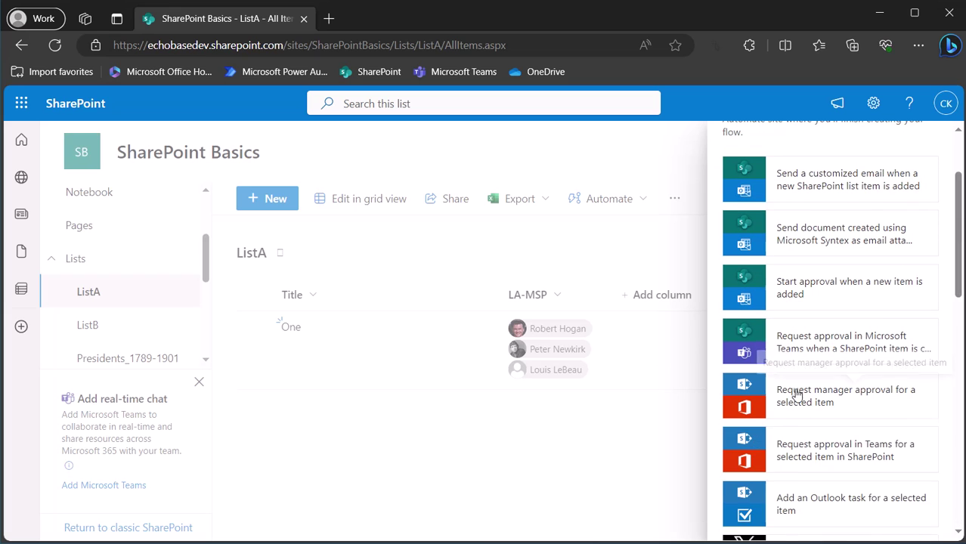
pyautogui.scroll(-7, 795, 393)
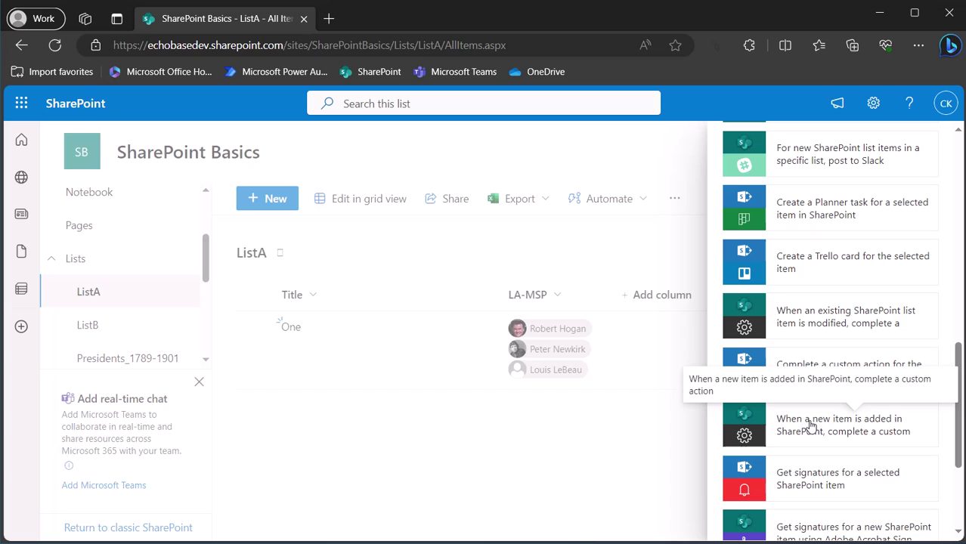
pyautogui.click(813, 370)
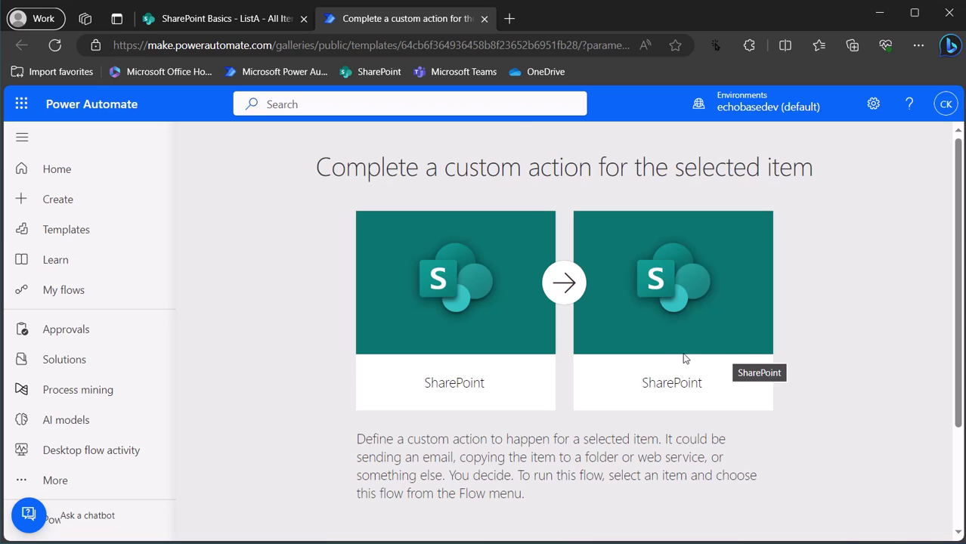
pyautogui.scroll(-2, 665, 354)
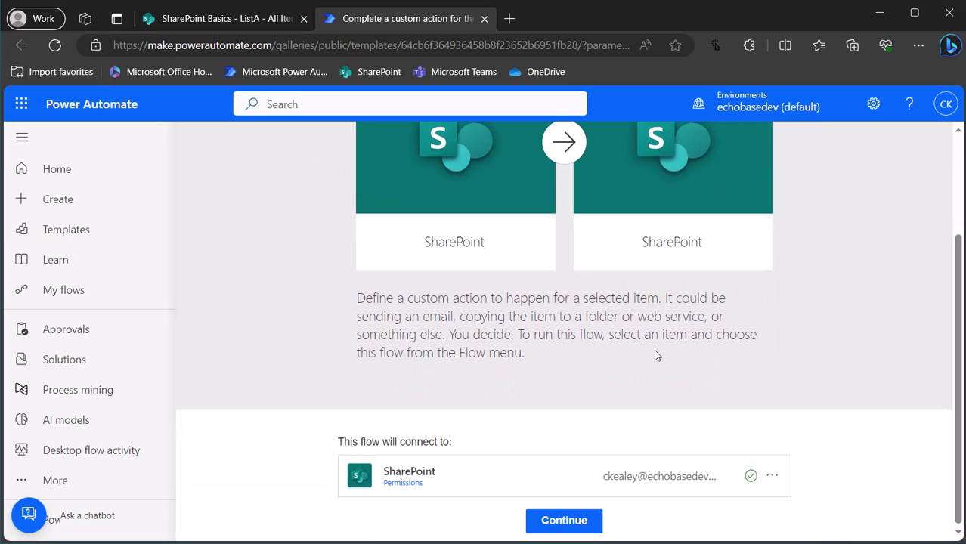
pyautogui.click(567, 522)
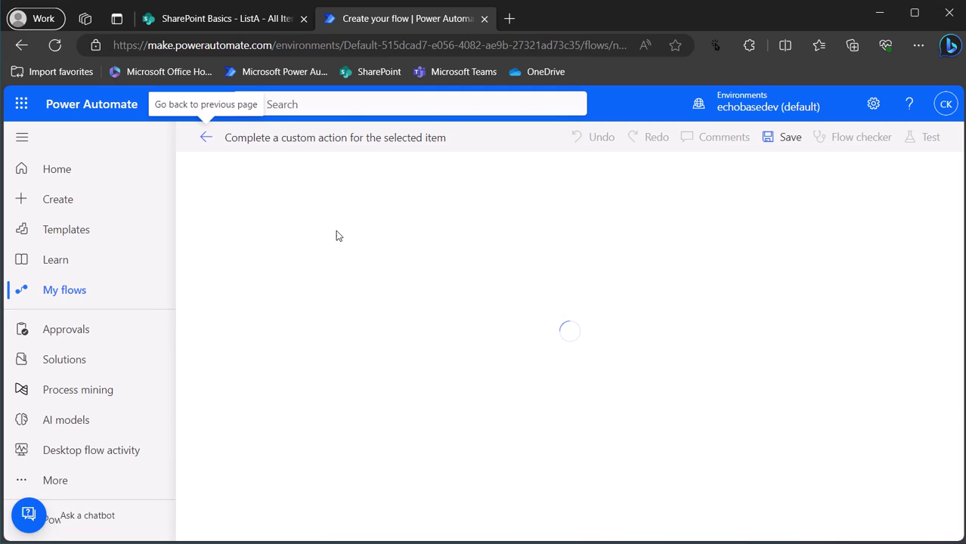
# Rename the flow as "Send item to ListB"
pyautogui.tripleClick(274, 137)
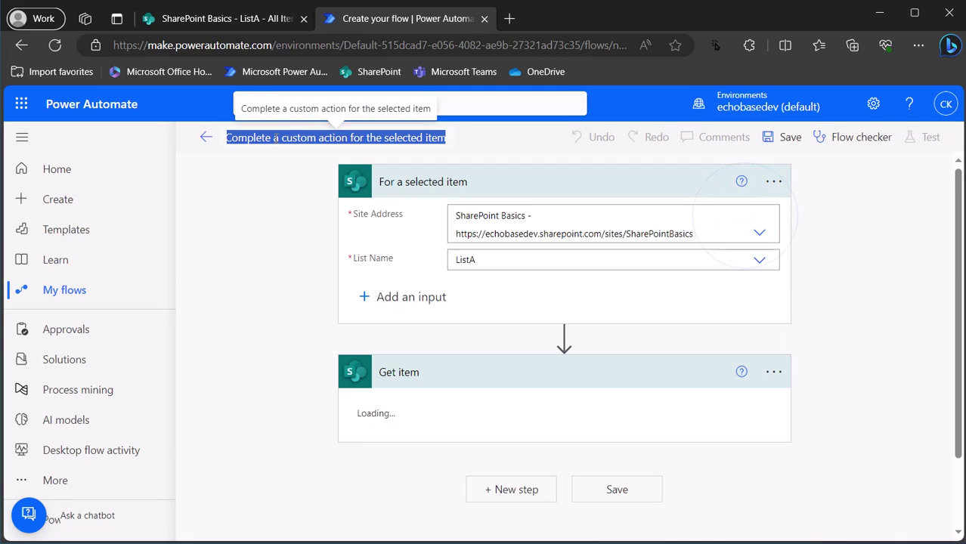
pyautogui.write('Send item to ')
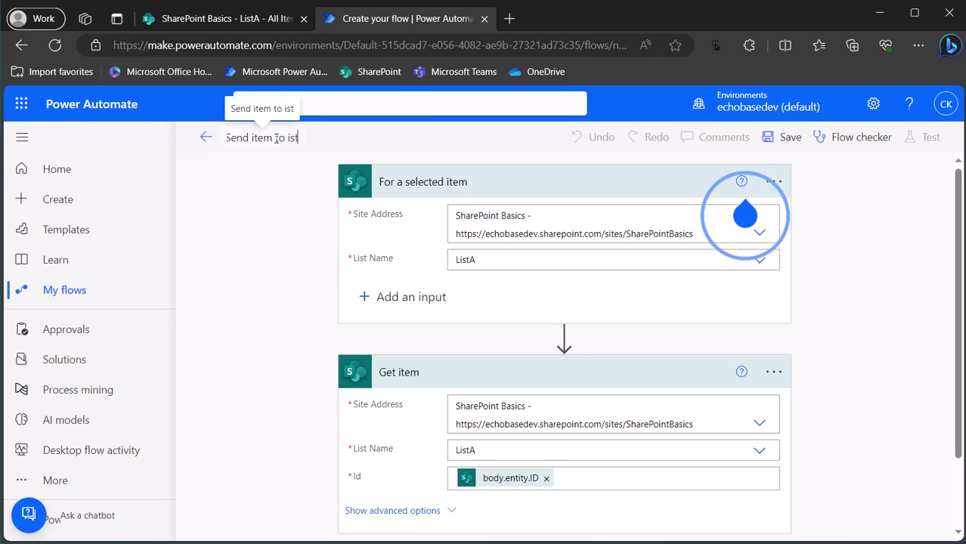
pyautogui.write('is')
pyautogui.press('BackSpace')
pyautogui.press('BackSpace')
pyautogui.write('1')
pyautogui.press('BackSpace')
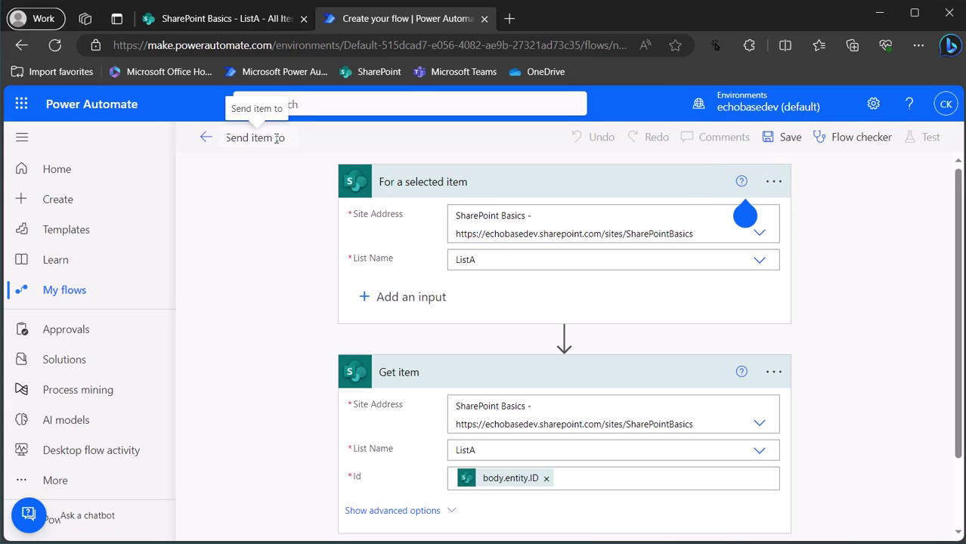
pyautogui.write('List')
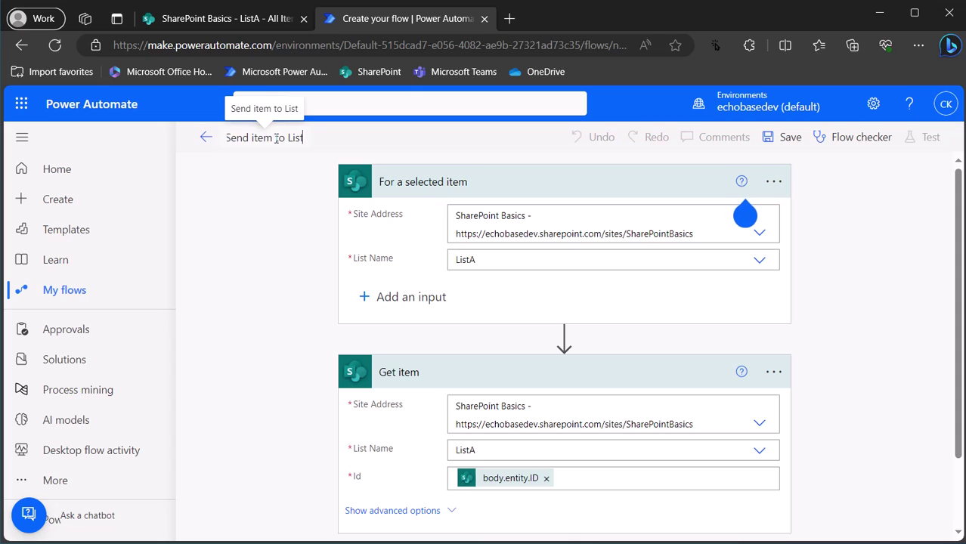
pyautogui.click(330, 143)
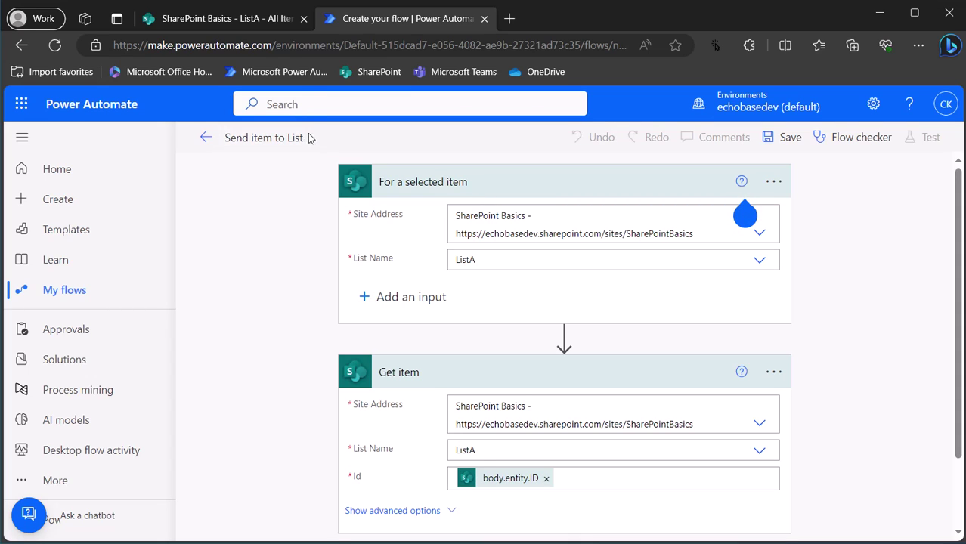
pyautogui.tripleClick(307, 138)
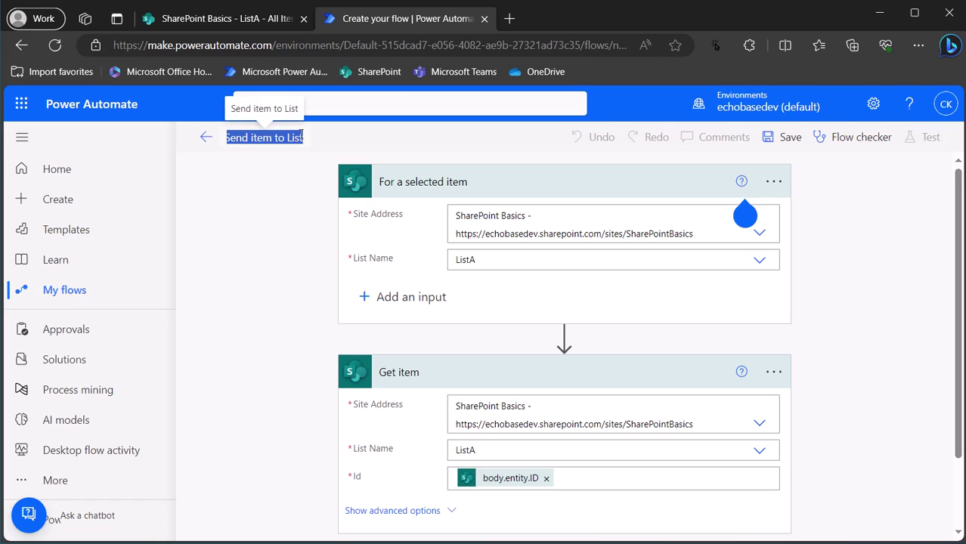
pyautogui.click(312, 138)
pyautogui.write('B')
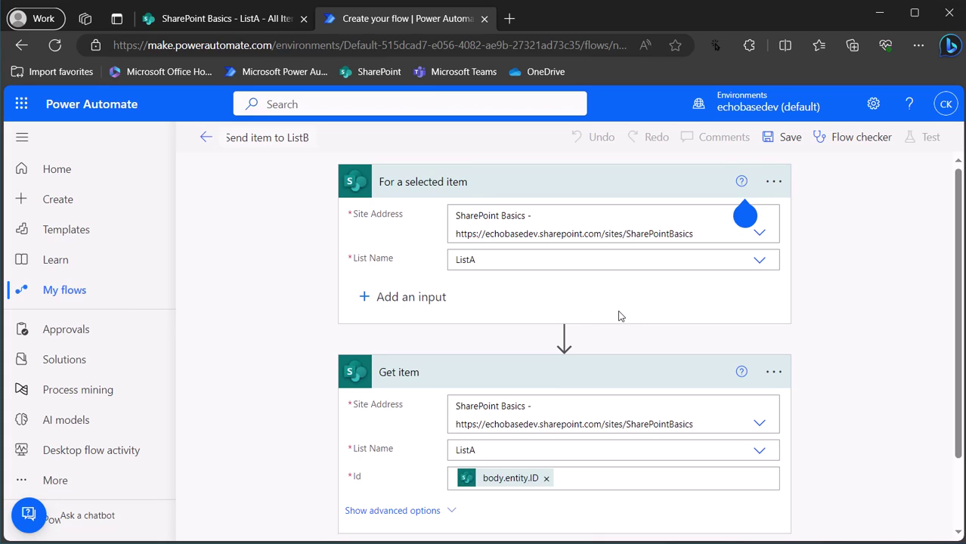
# Replace the Id value in the Get item action with the selected item's ID dynamic content
pyautogui.moveTo(627, 345)
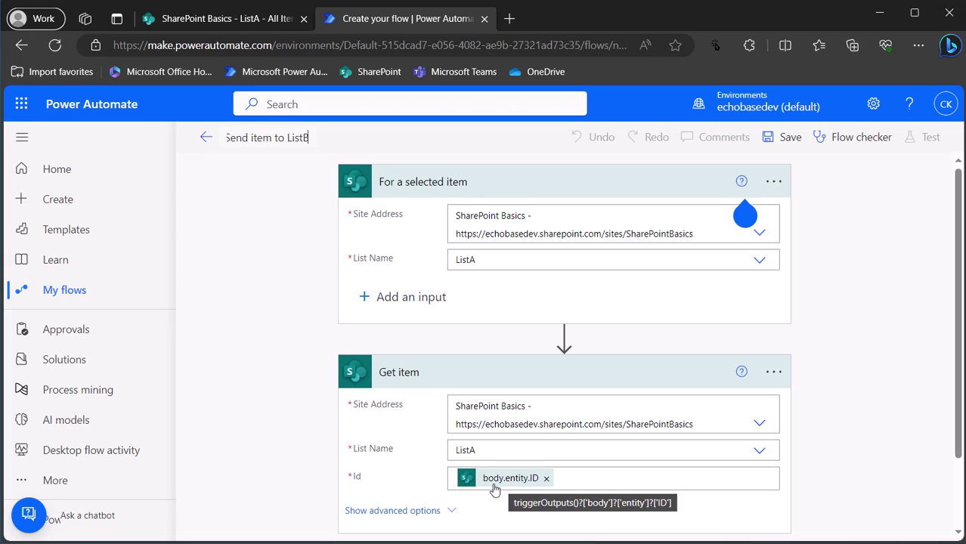
pyautogui.click(547, 482)
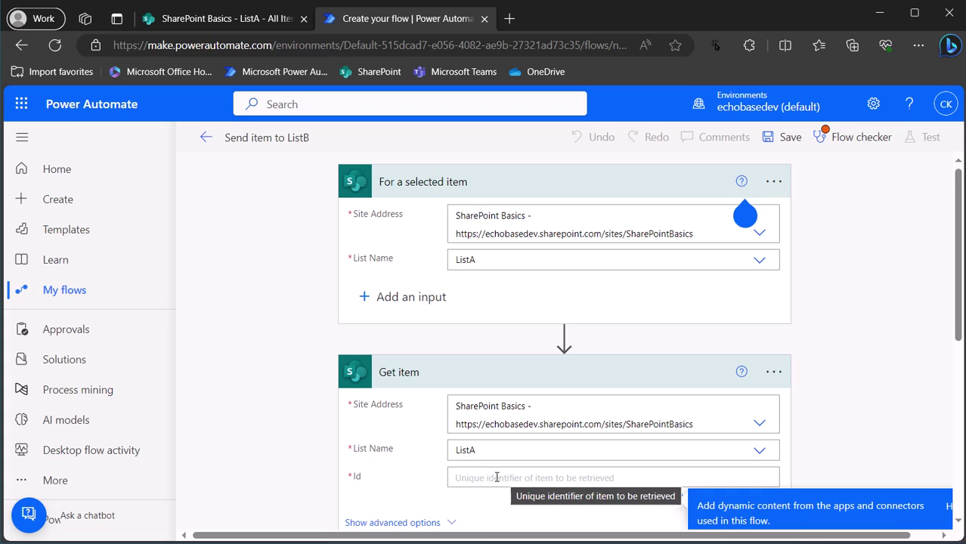
pyautogui.scroll(-2, 496, 470)
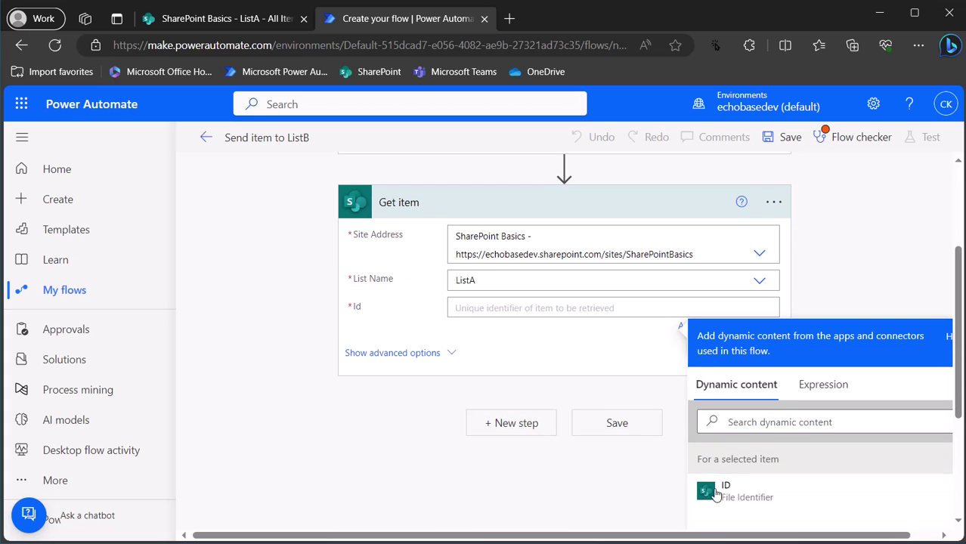
pyautogui.click(723, 491)
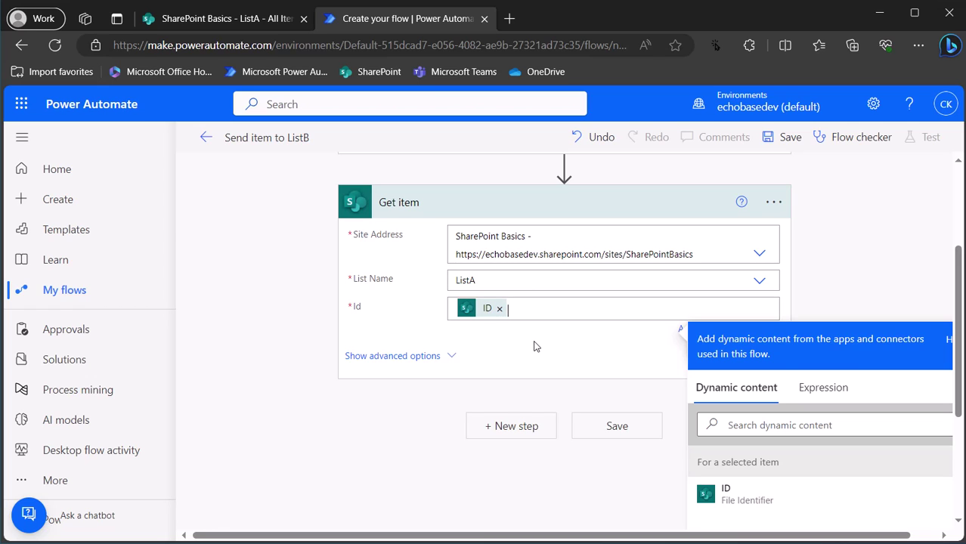
pyautogui.click(869, 250)
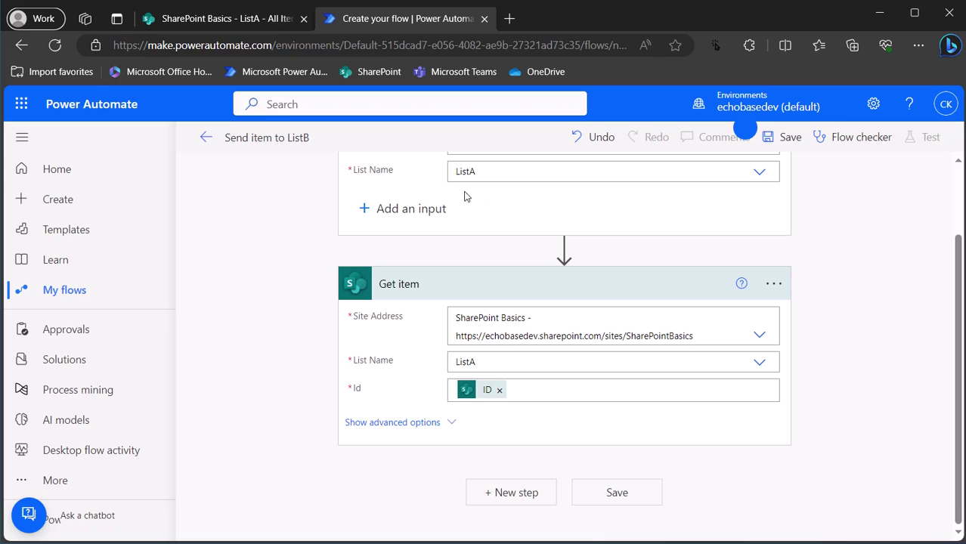
# Add a SharePoint Create item action after Get item
pyautogui.click(513, 492)
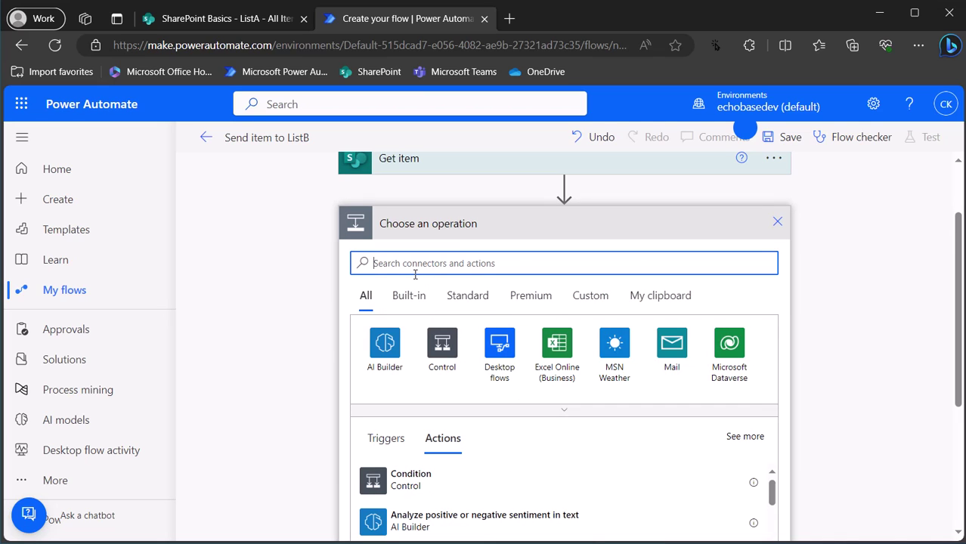
pyautogui.write('create item')
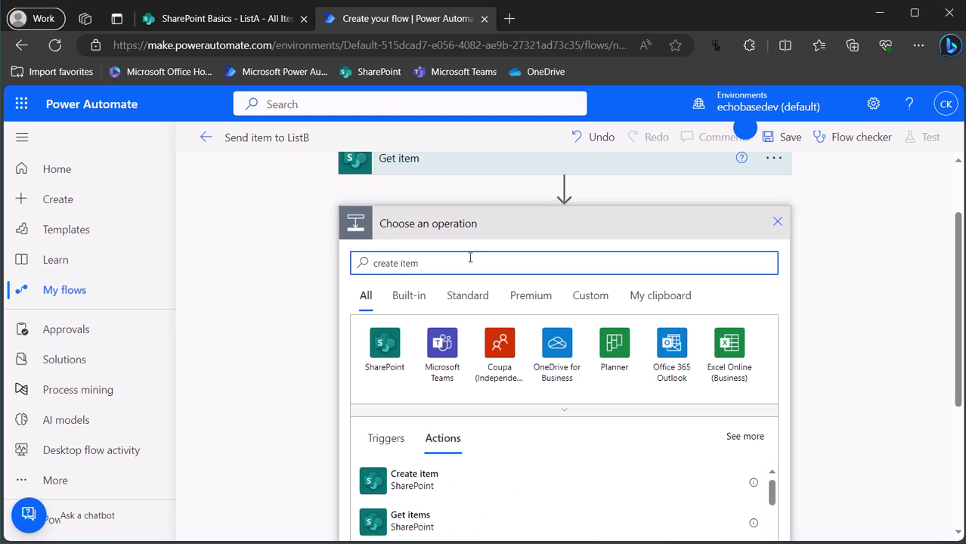
pyautogui.click(406, 490)
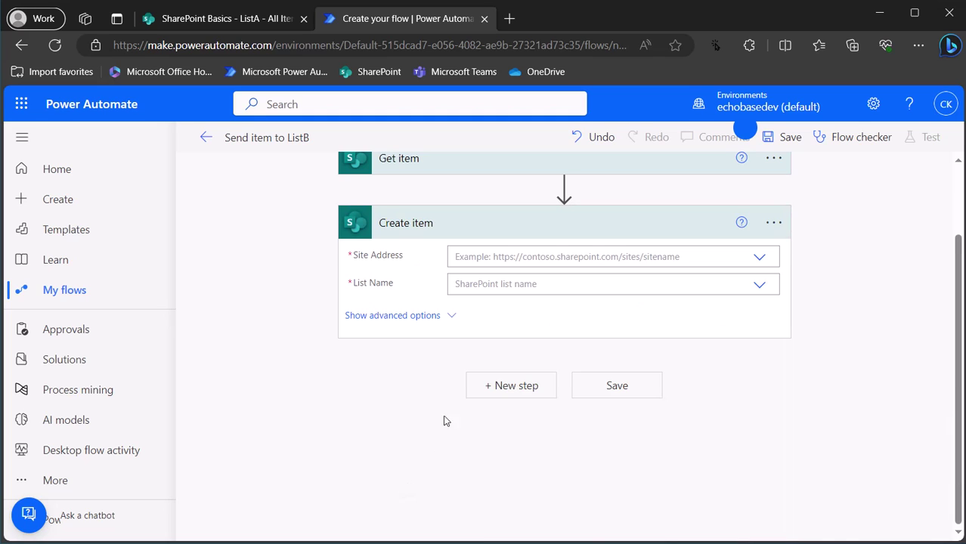
# Set the Create item action's site address to SharePoint Basics and its list name to ListB
pyautogui.click(523, 253)
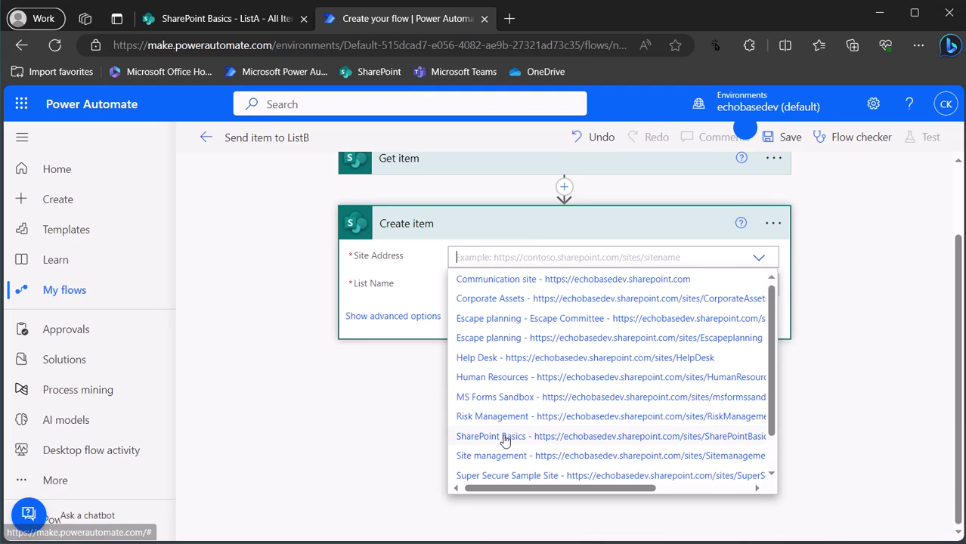
pyautogui.click(504, 438)
pyautogui.click(517, 302)
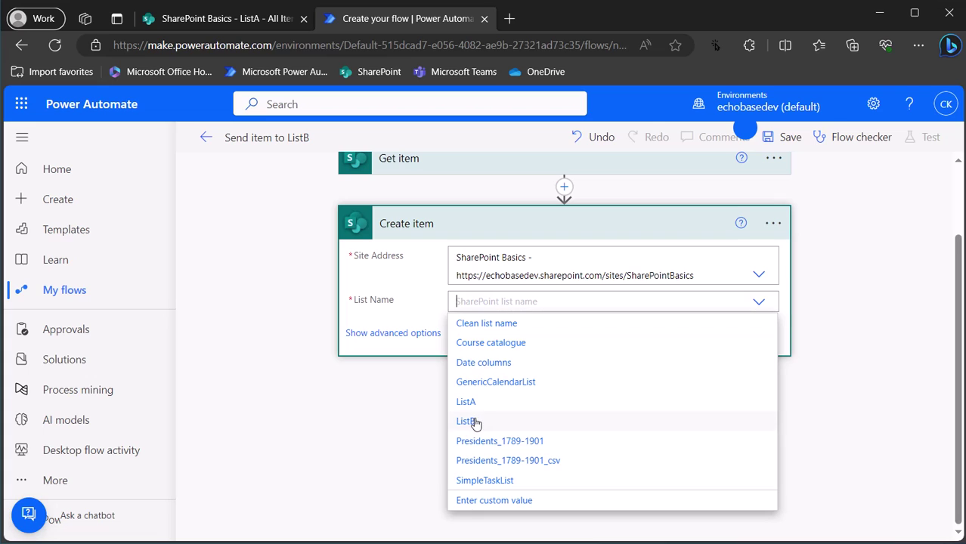
pyautogui.click(476, 421)
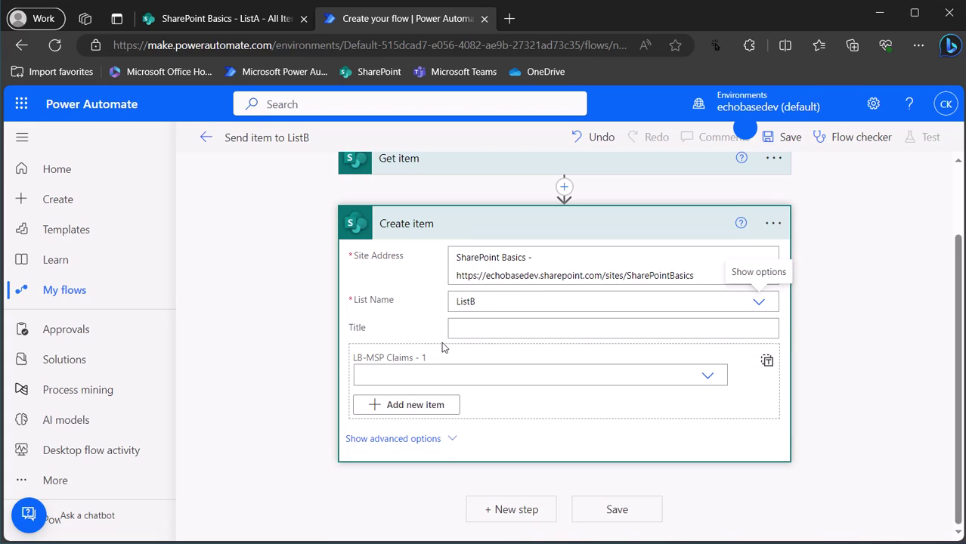
# Fill the Create item action's Title with the Title dynamic content from Get item
pyautogui.click(470, 327)
pyautogui.click(794, 446)
pyautogui.write('title')
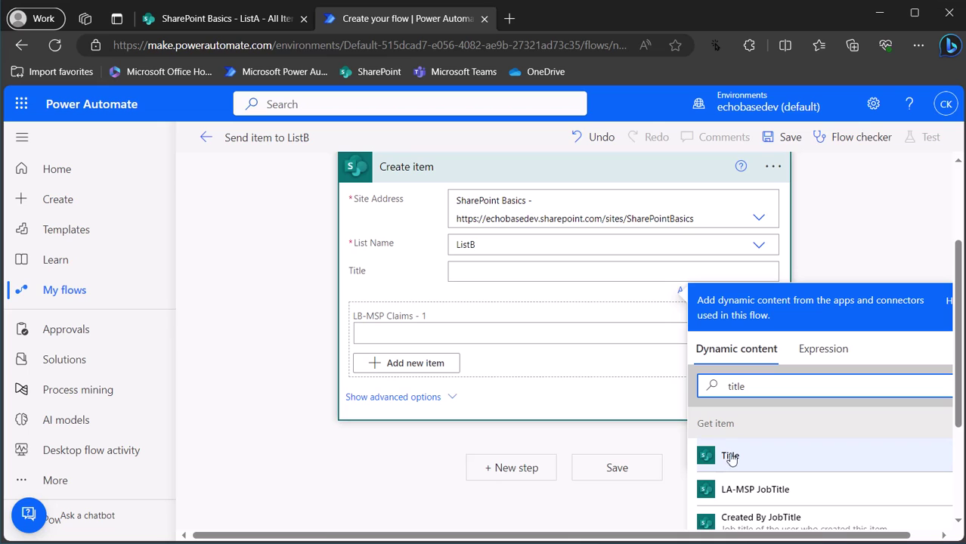
pyautogui.click(728, 455)
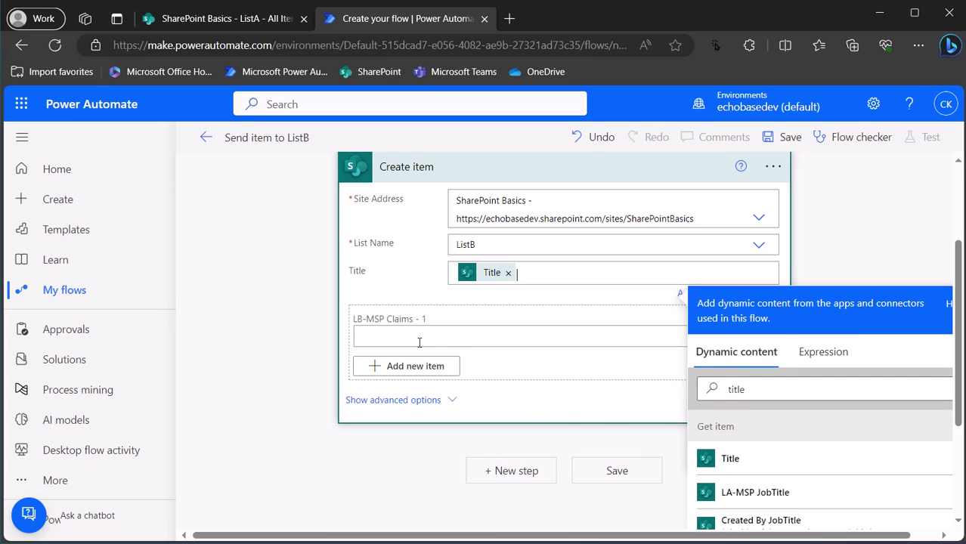
pyautogui.click(455, 341)
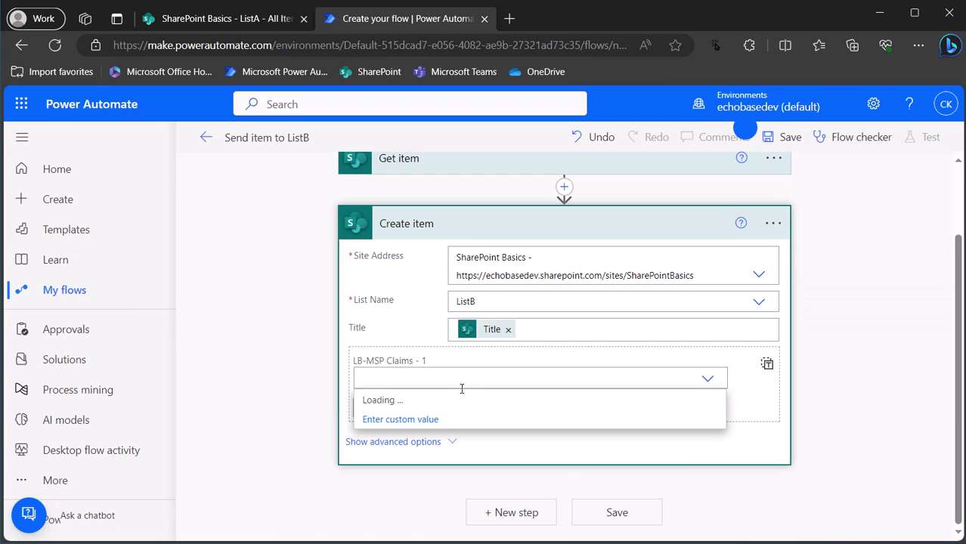
pyautogui.click(708, 378)
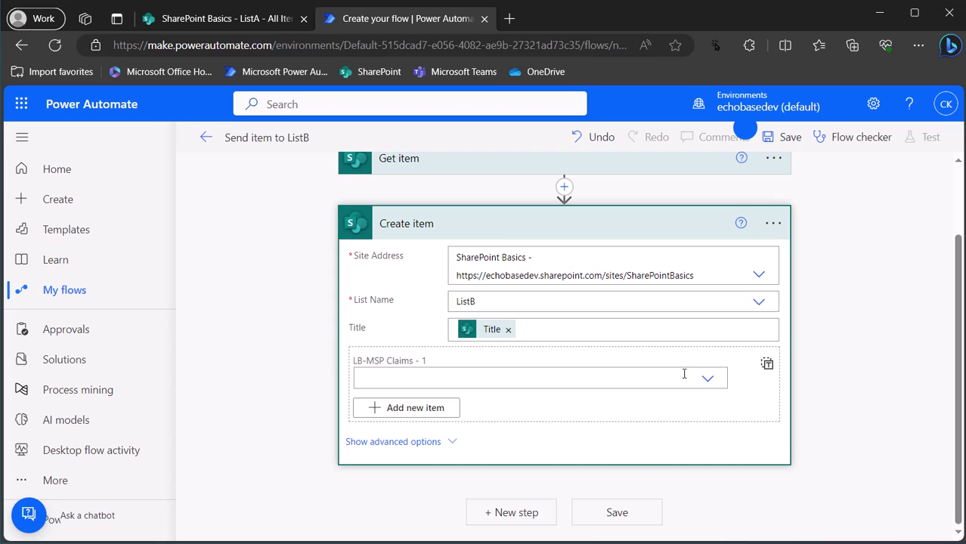
pyautogui.click(766, 366)
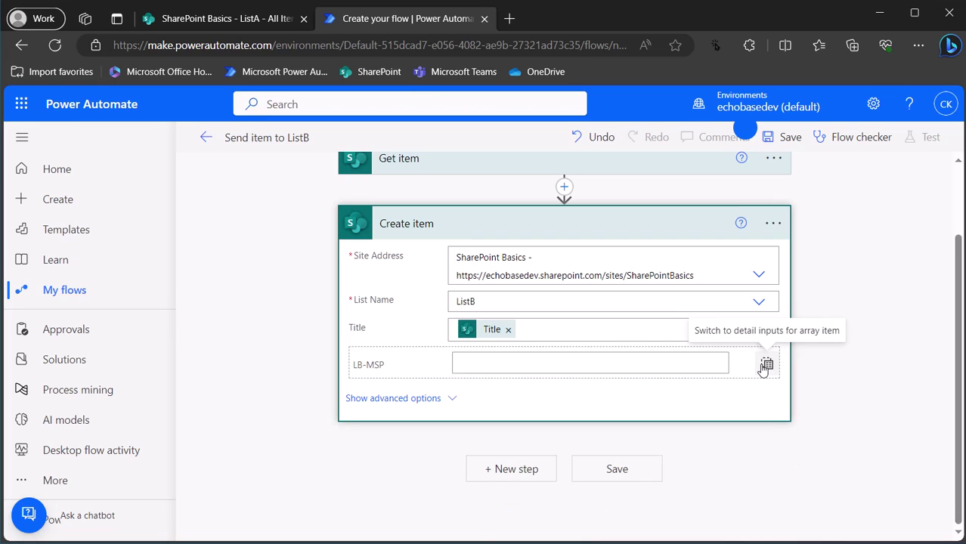
pyautogui.click(615, 366)
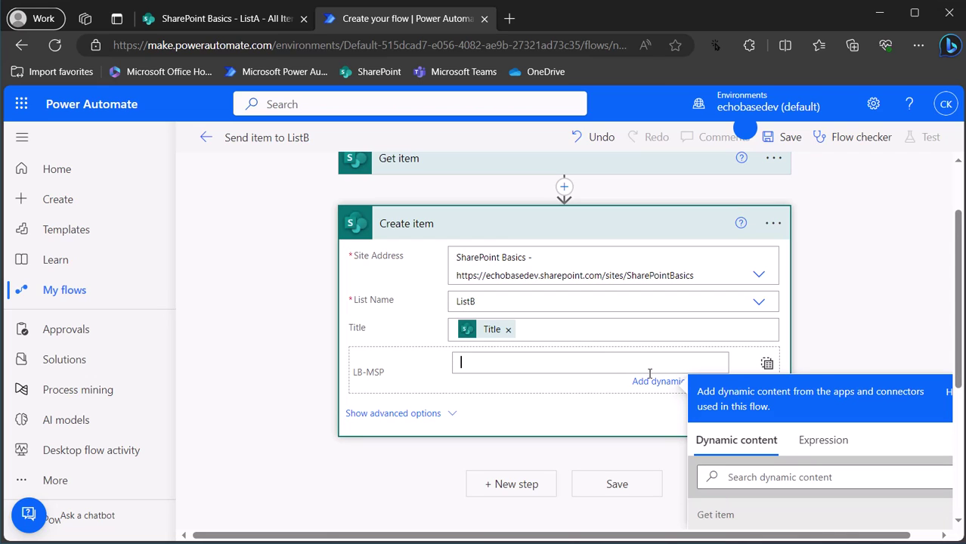
pyautogui.click(766, 365)
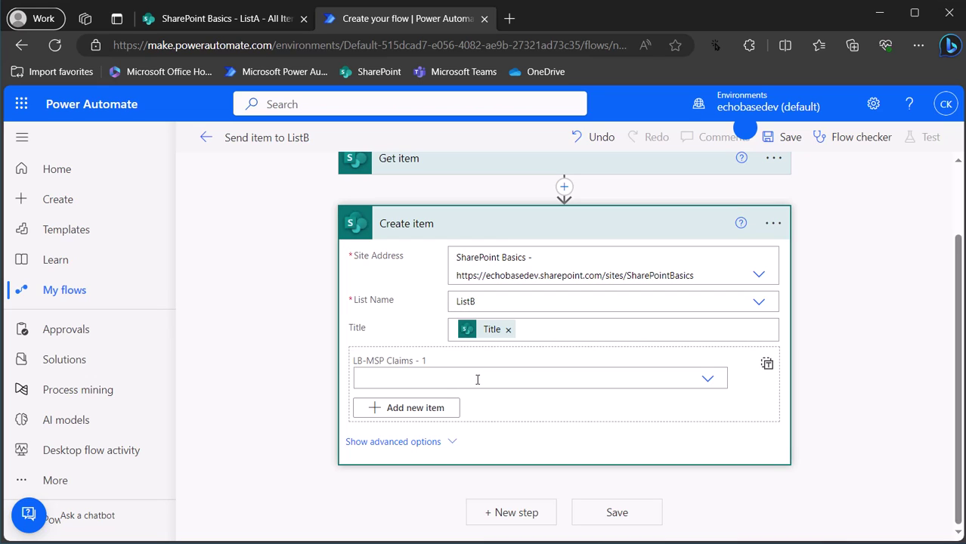
pyautogui.click(476, 381)
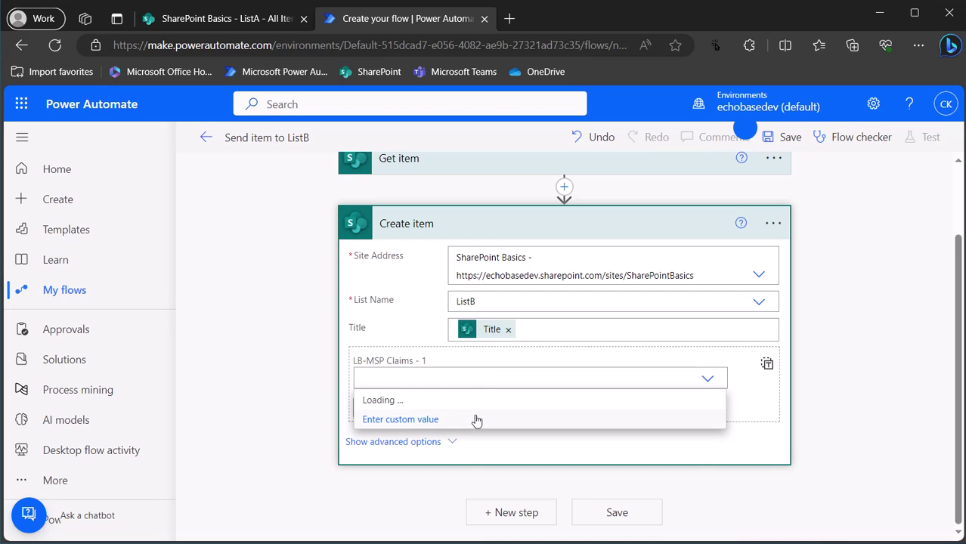
pyautogui.press('Escape')
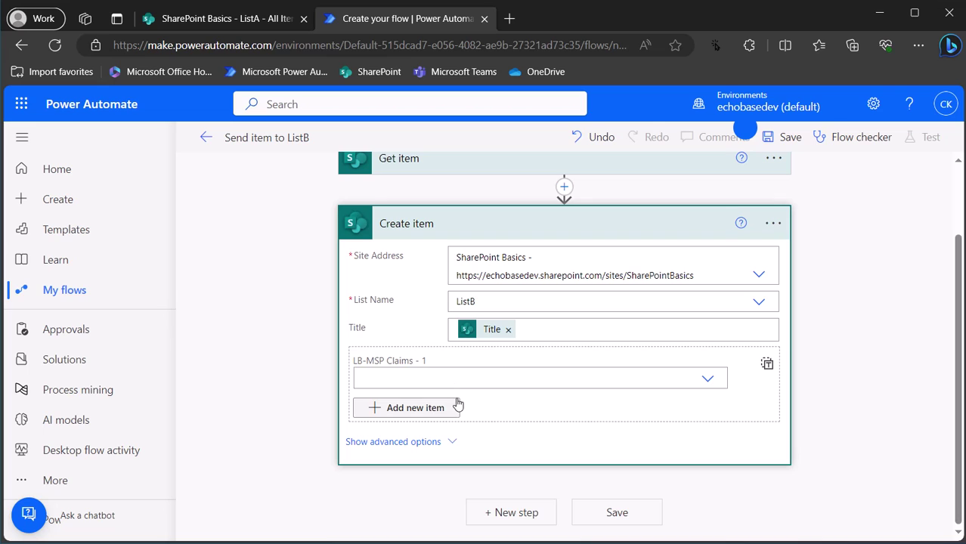
# Switch LB-MSP to whole-array input, fill it with the LA-MSP dynamic content from Get item, and save the flow
pyautogui.click(766, 365)
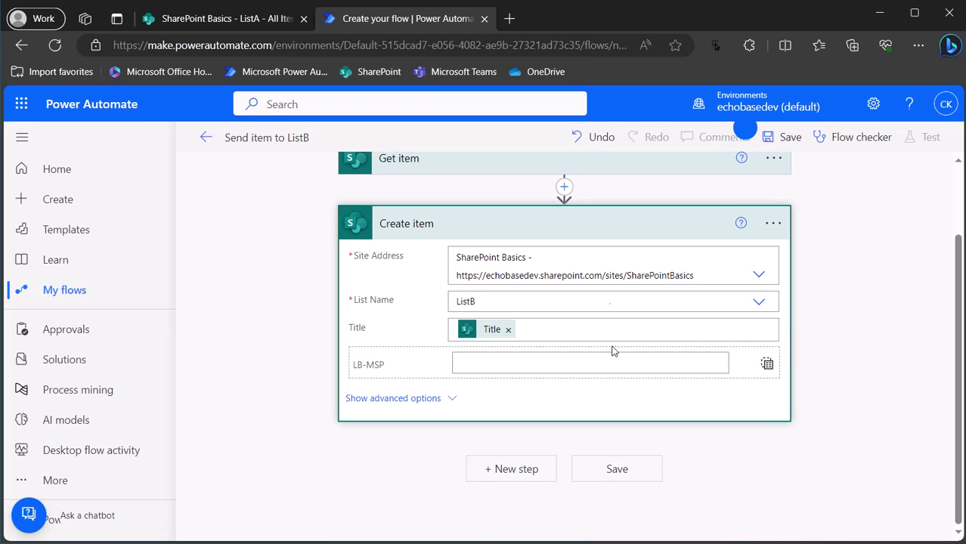
pyautogui.scroll(1, 588, 252)
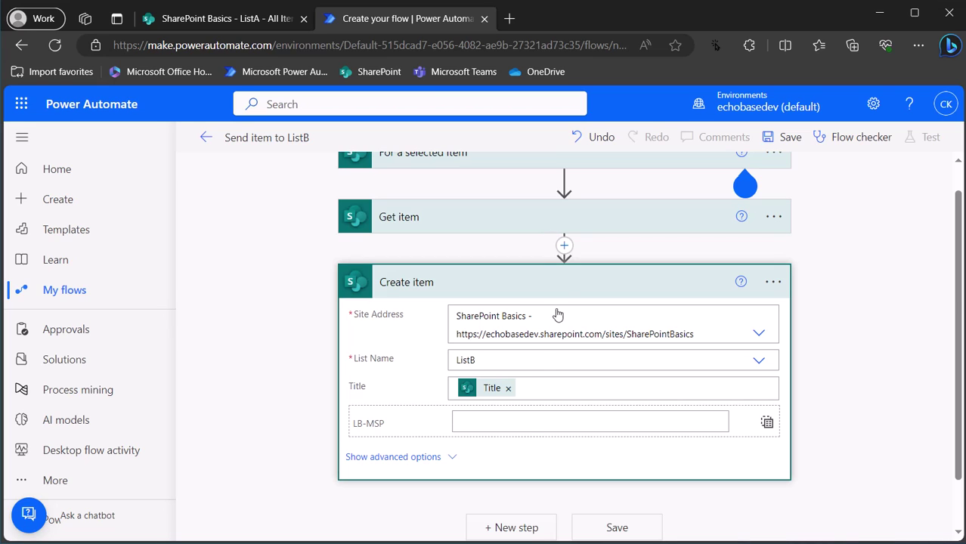
pyautogui.click(530, 419)
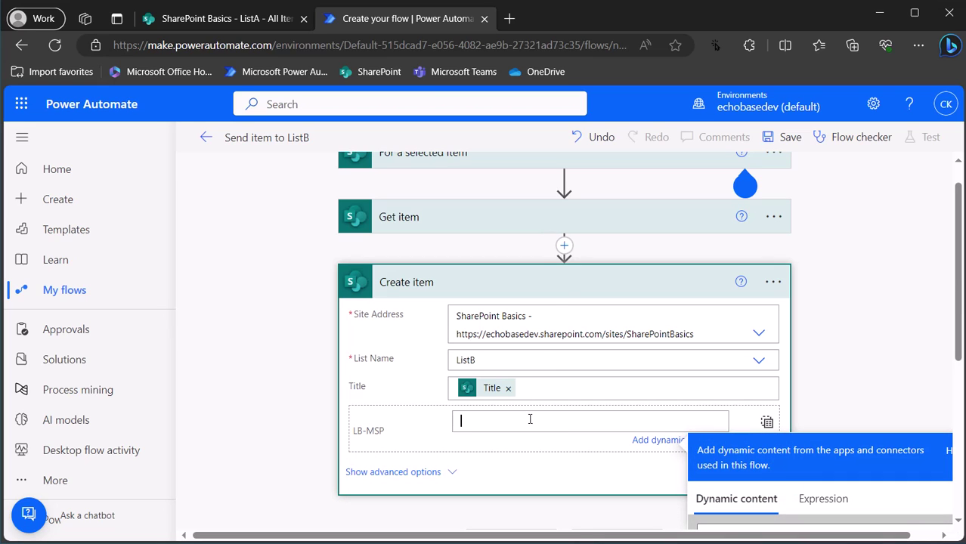
pyautogui.scroll(-2, 709, 406)
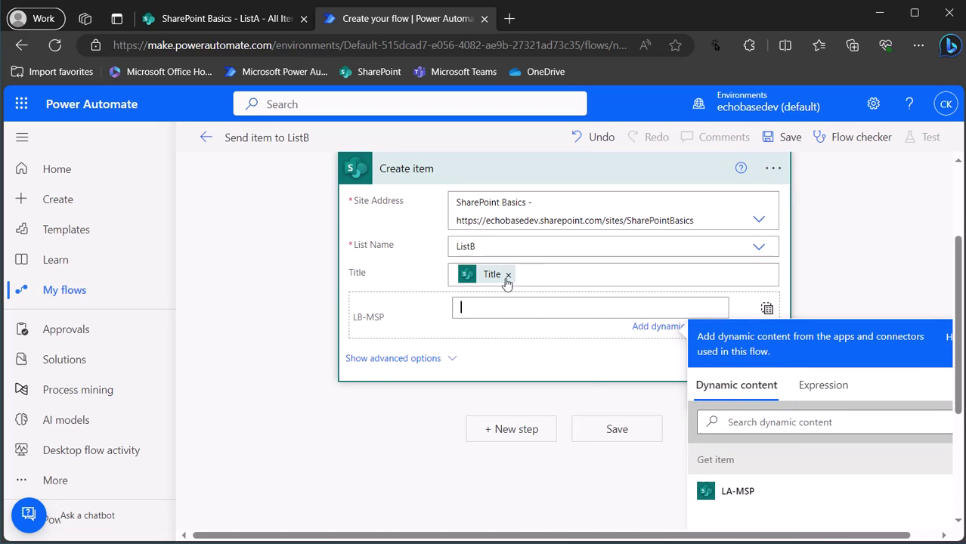
pyautogui.click(737, 492)
pyautogui.click(790, 137)
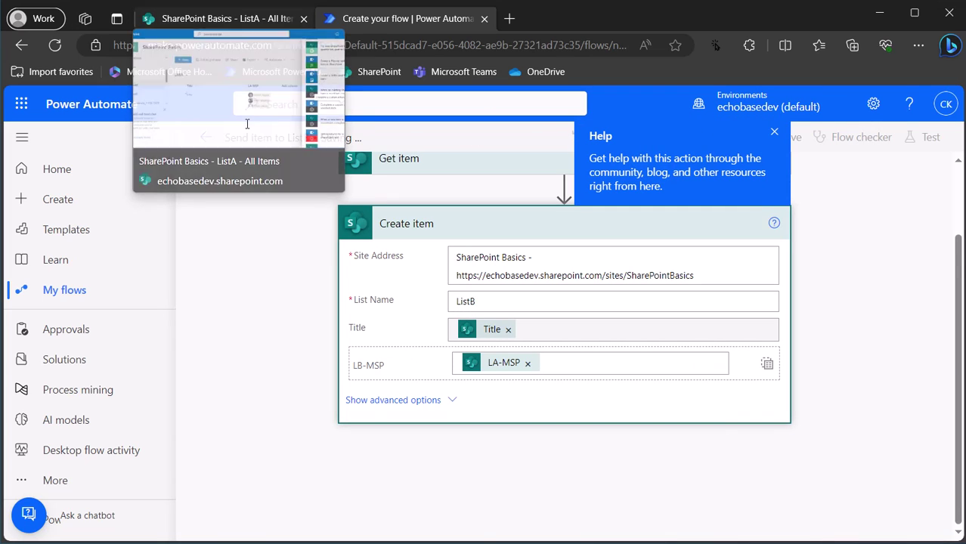
# Switch to the SharePoint ListA page and run the "Send item to ListB" flow on the item One
pyautogui.click(188, 20)
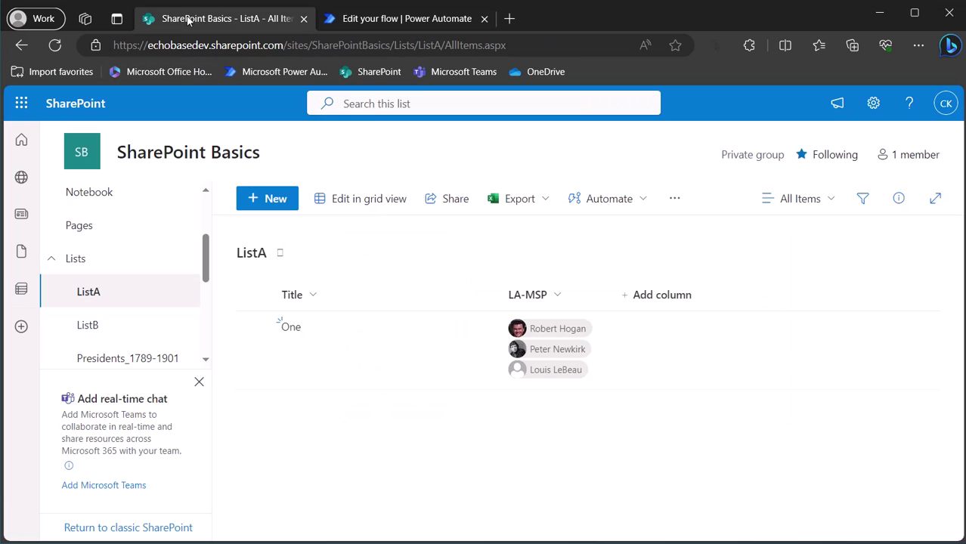
pyautogui.moveTo(319, 332)
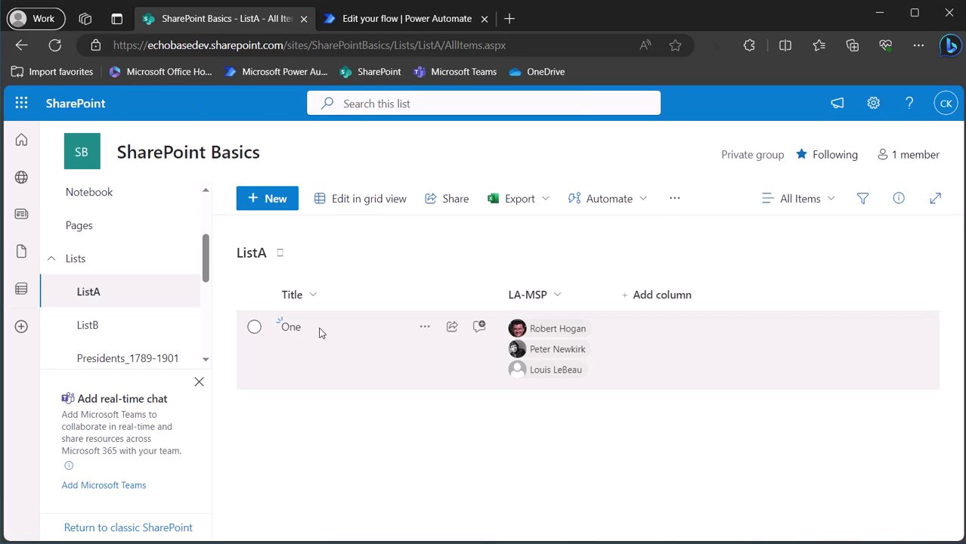
pyautogui.click(425, 329)
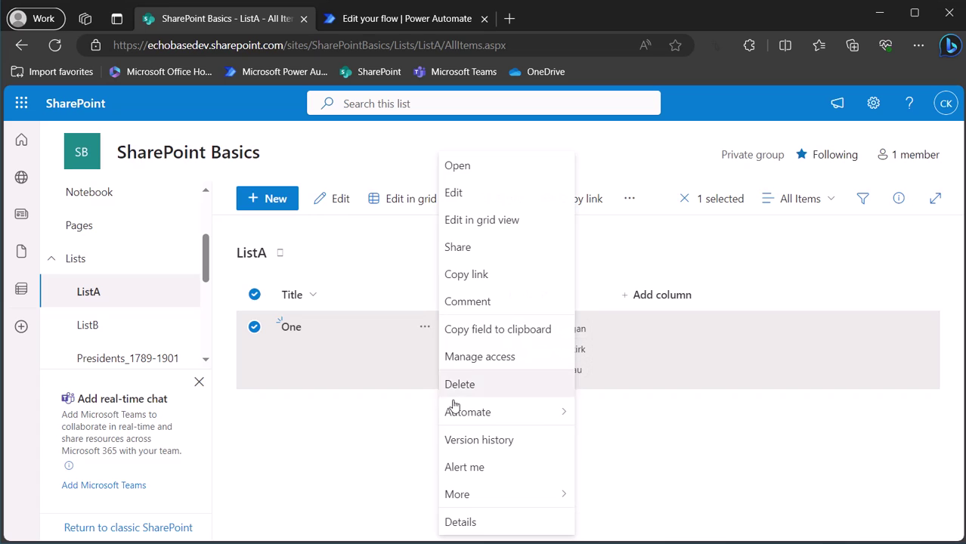
pyautogui.moveTo(484, 414)
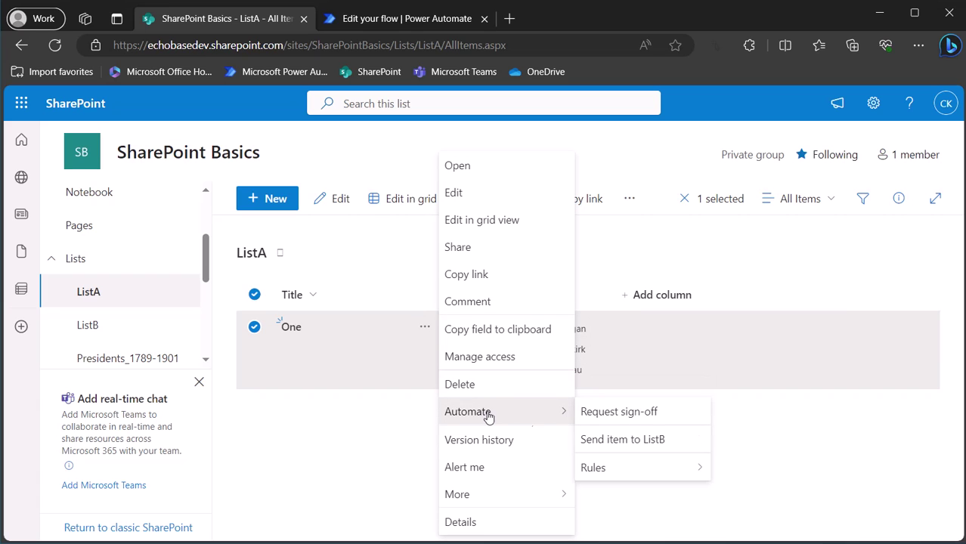
pyautogui.click(632, 444)
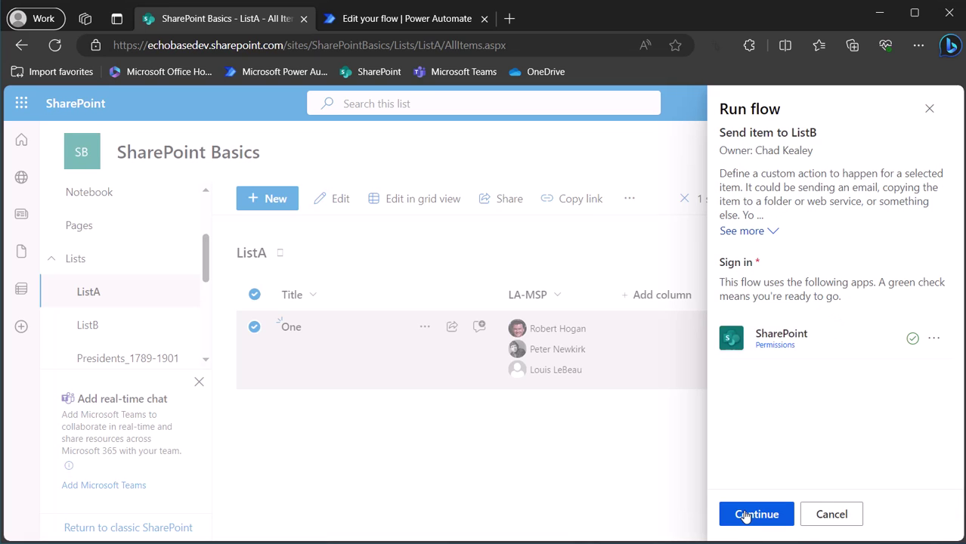
pyautogui.click(746, 515)
pyautogui.click(746, 515)
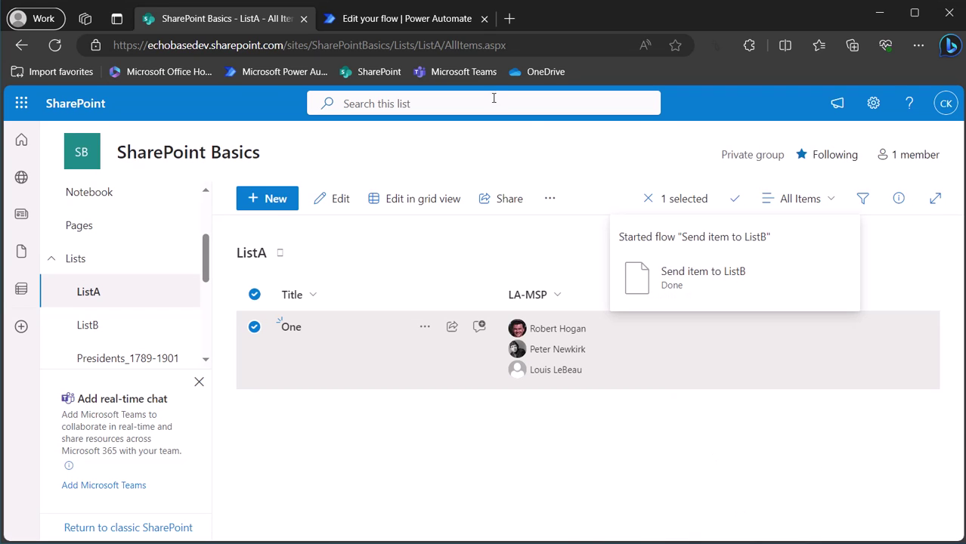
# Switch back to Power Automate, open the flow's latest run from its run history, and expand the Create item action's error
pyautogui.click(417, 18)
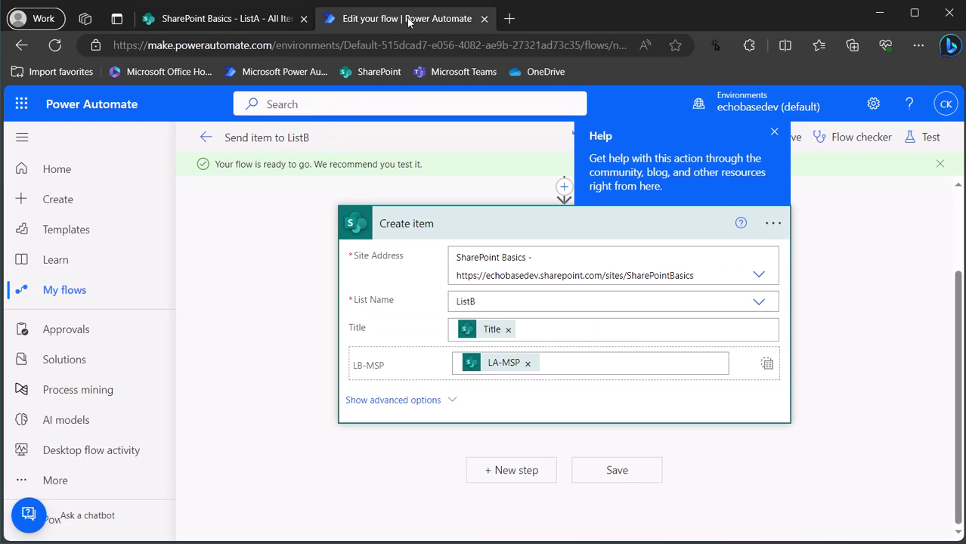
pyautogui.click(206, 139)
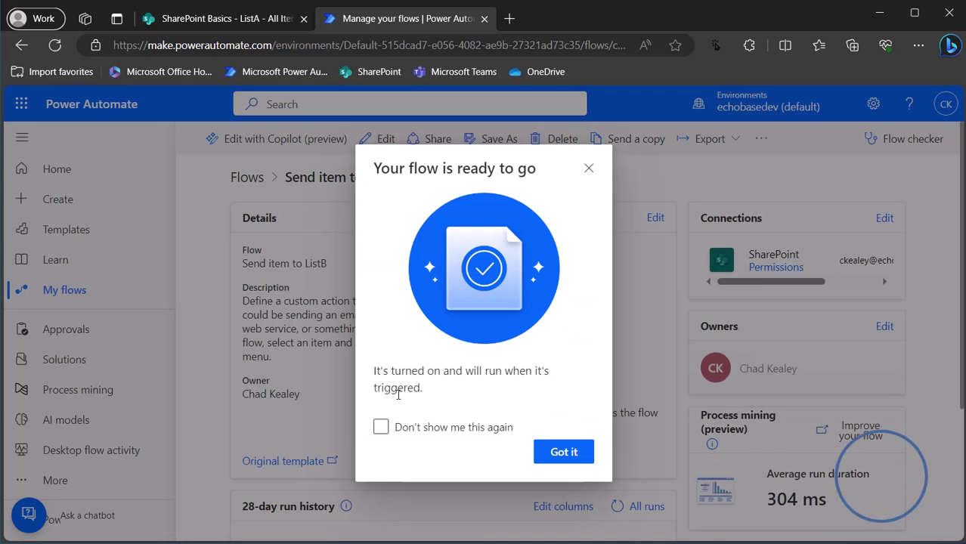
pyautogui.click(564, 452)
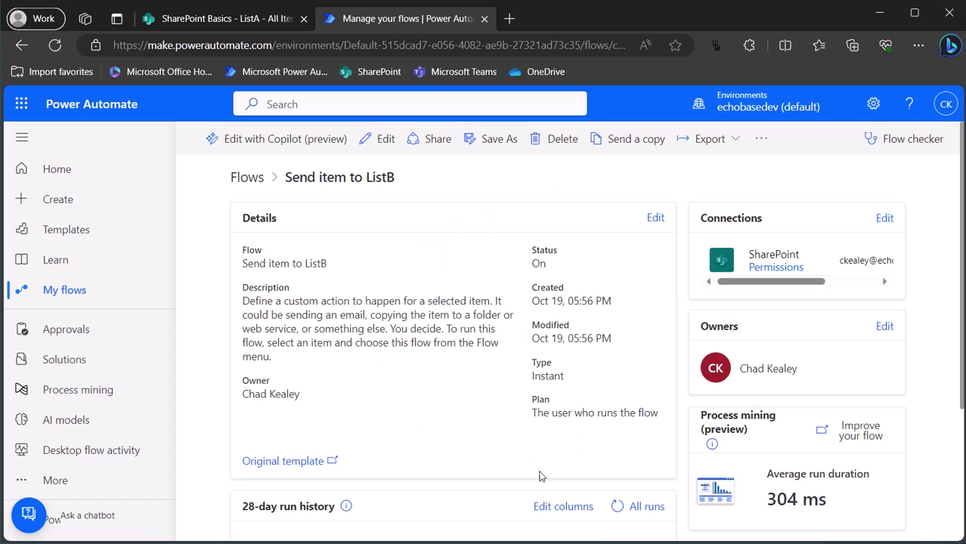
pyautogui.scroll(-3, 353, 420)
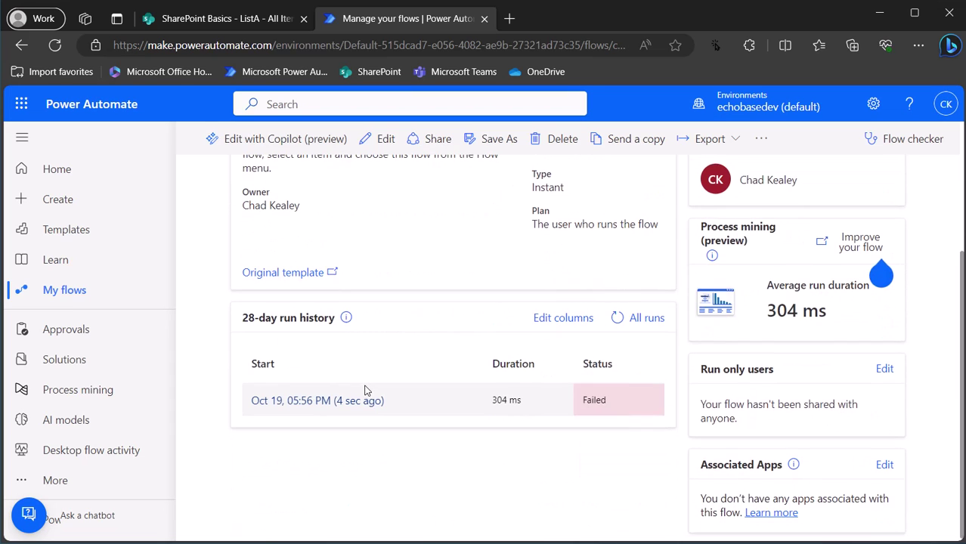
pyautogui.click(318, 400)
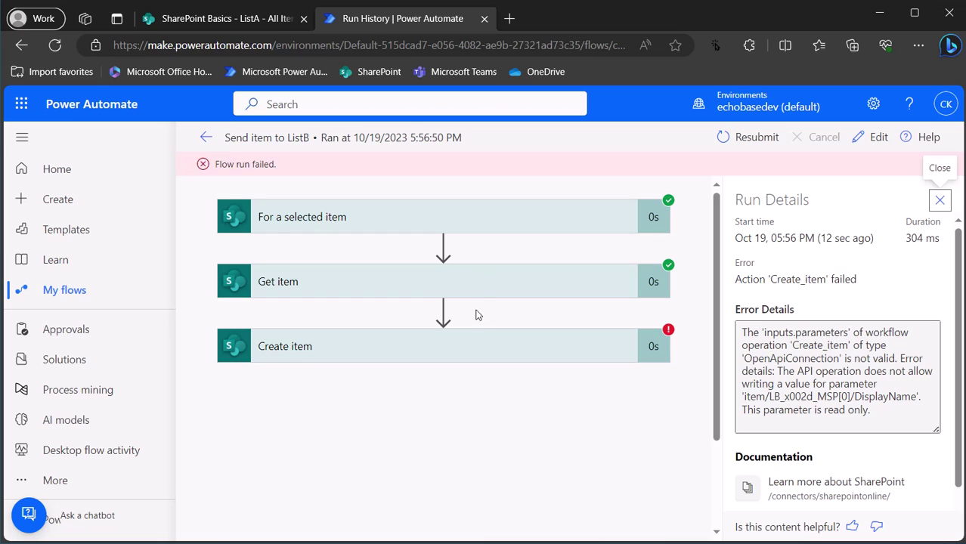
pyautogui.click(477, 344)
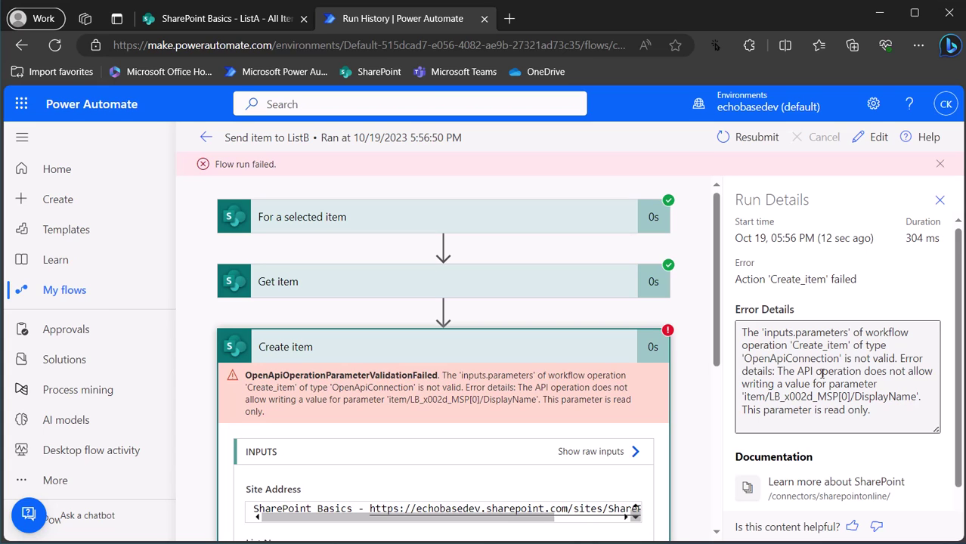
# Examine the LA-MSP array in the Get item outputs of this run, comparing its person properties with the error details
pyautogui.click(461, 297)
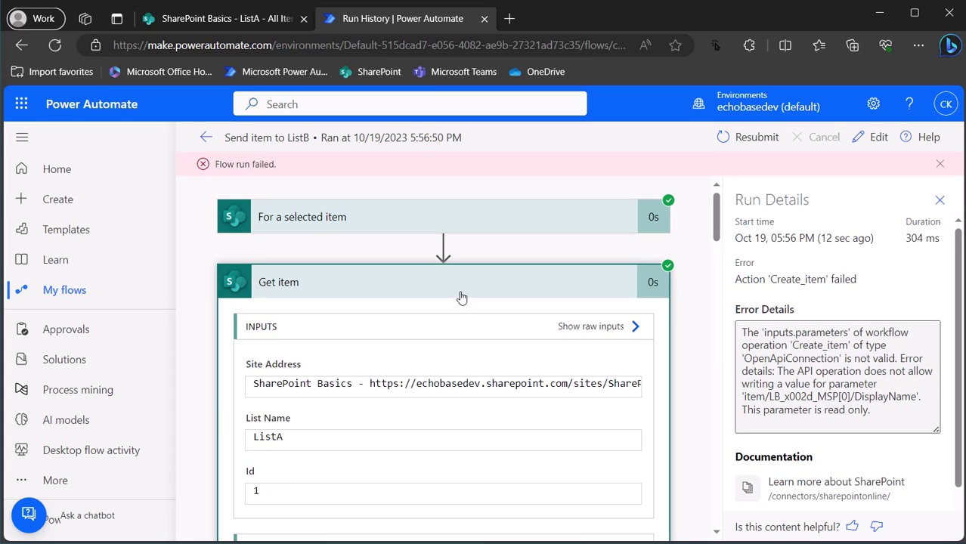
pyautogui.scroll(-5, 450, 293)
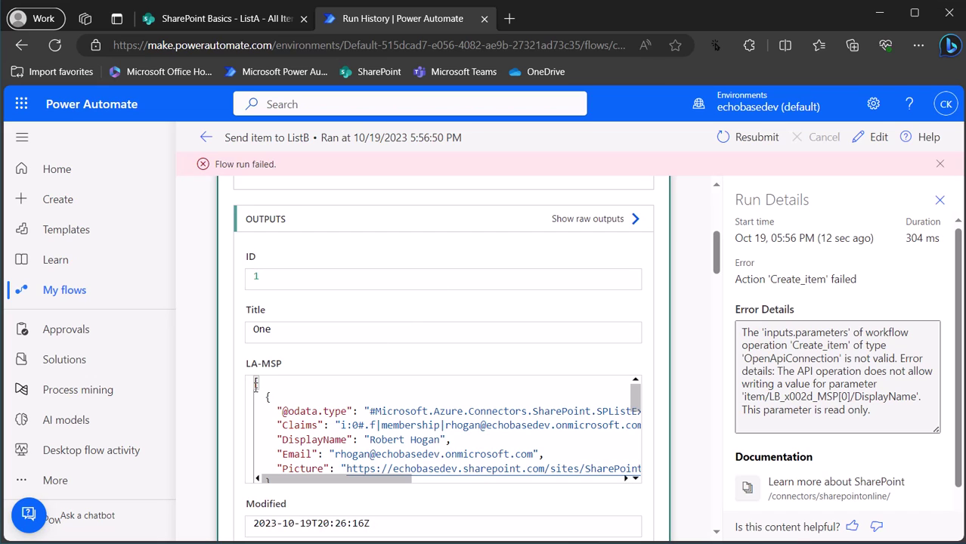
pyautogui.moveTo(255, 383); pyautogui.dragTo(327, 411)
pyautogui.scroll(-1, 279, 393)
pyautogui.scroll(1, 271, 384)
pyautogui.click(299, 411)
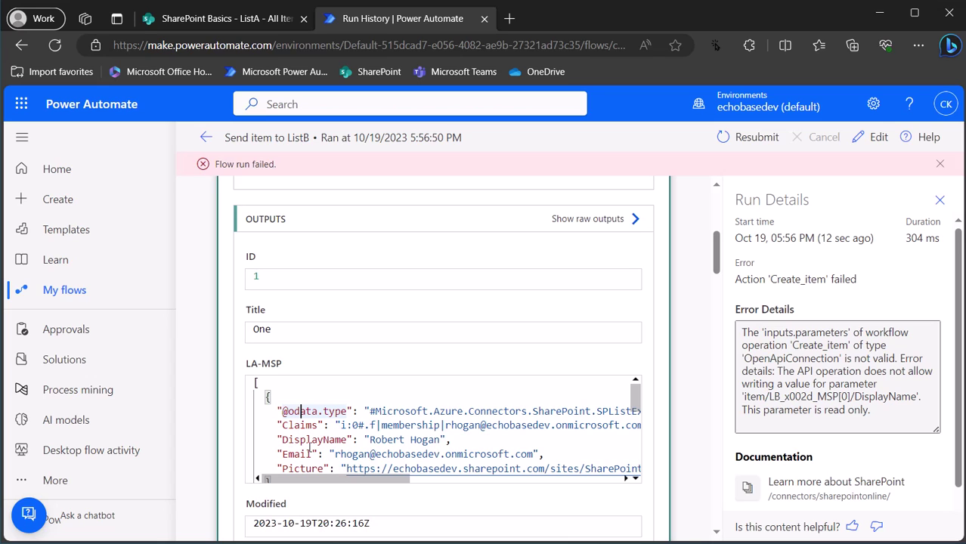
pyautogui.scroll(-1, 313, 465)
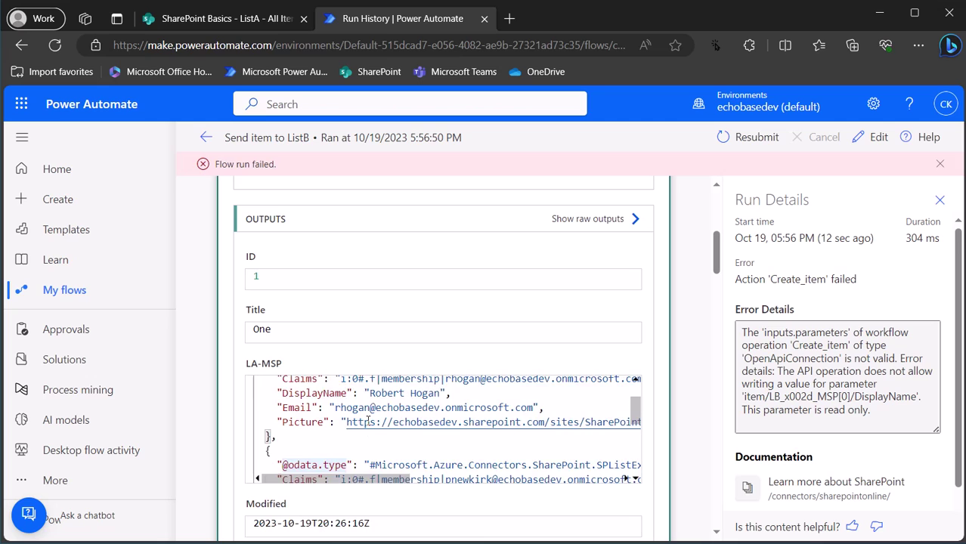
pyautogui.scroll(1, 368, 421)
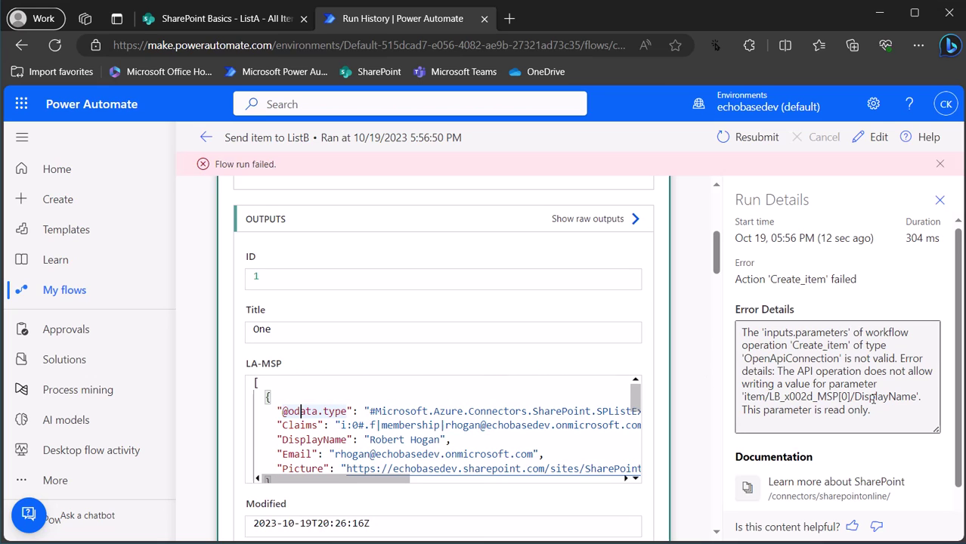
pyautogui.scroll(-1, 378, 454)
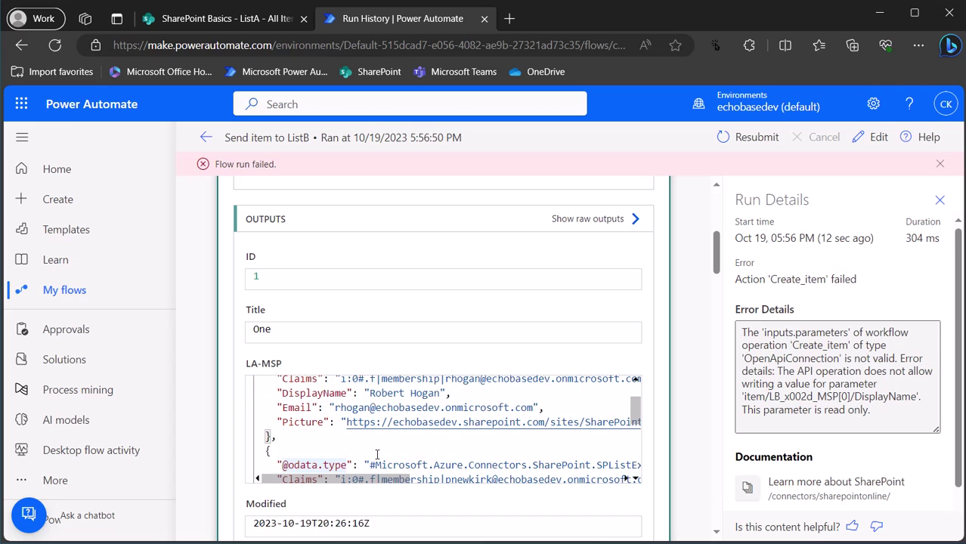
# Review the person objects in the LA-MSP output of Get item along with the surrounding input and output fields
pyautogui.scroll(1, 361, 414)
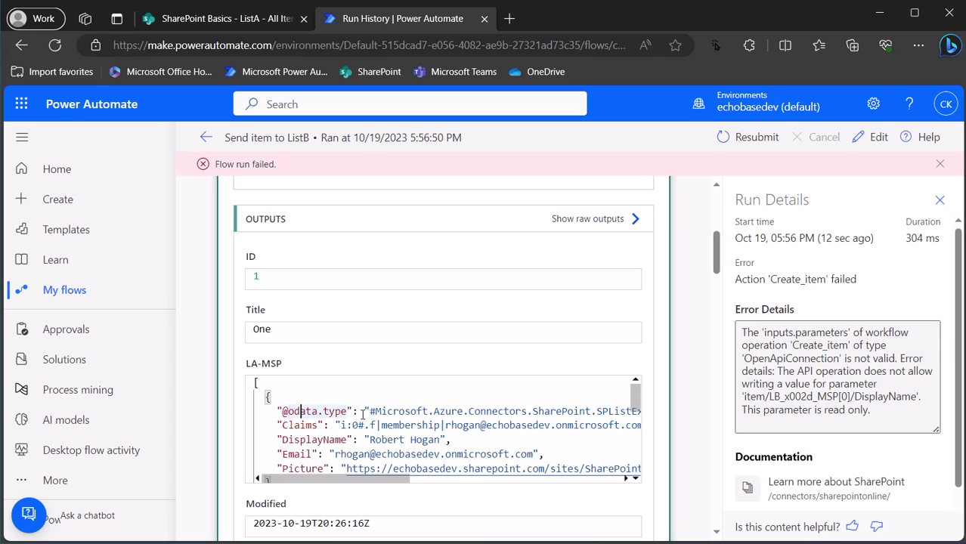
pyautogui.scroll(-1, 334, 432)
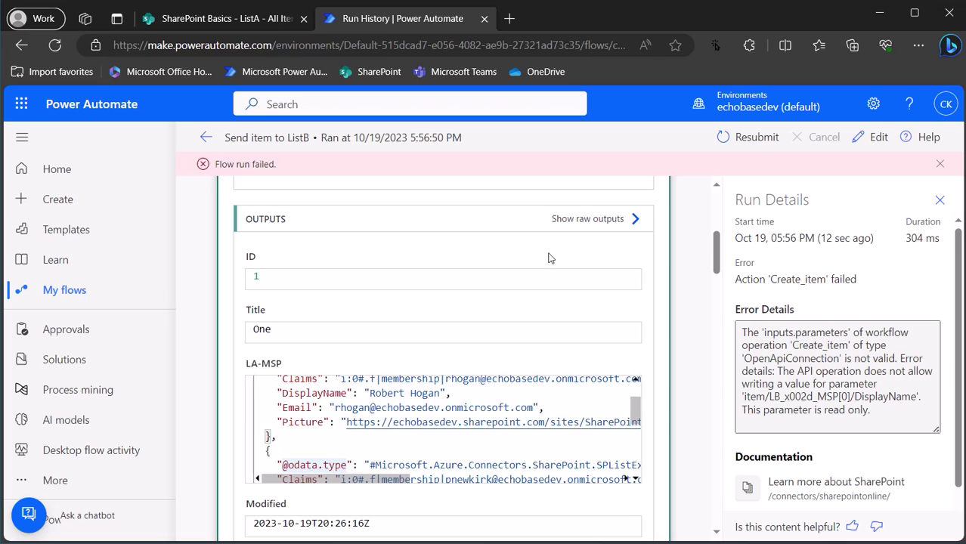
pyautogui.scroll(2, 500, 323)
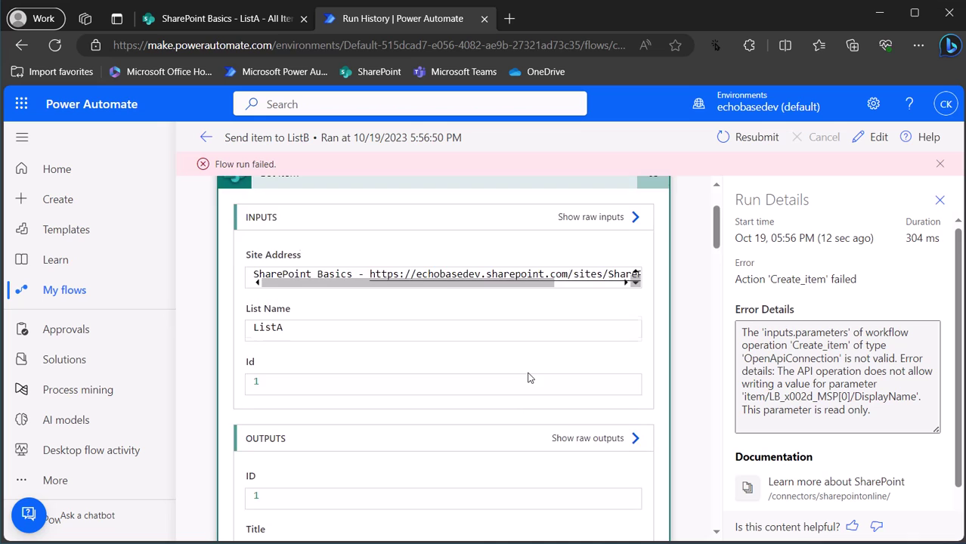
pyautogui.scroll(-1, 495, 344)
pyautogui.scroll(-3, 529, 371)
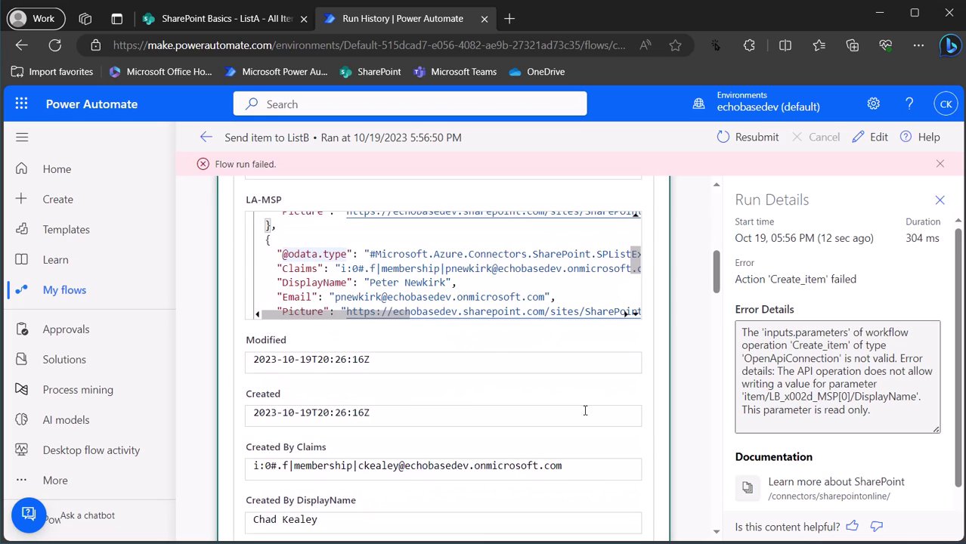
pyautogui.scroll(10, 539, 405)
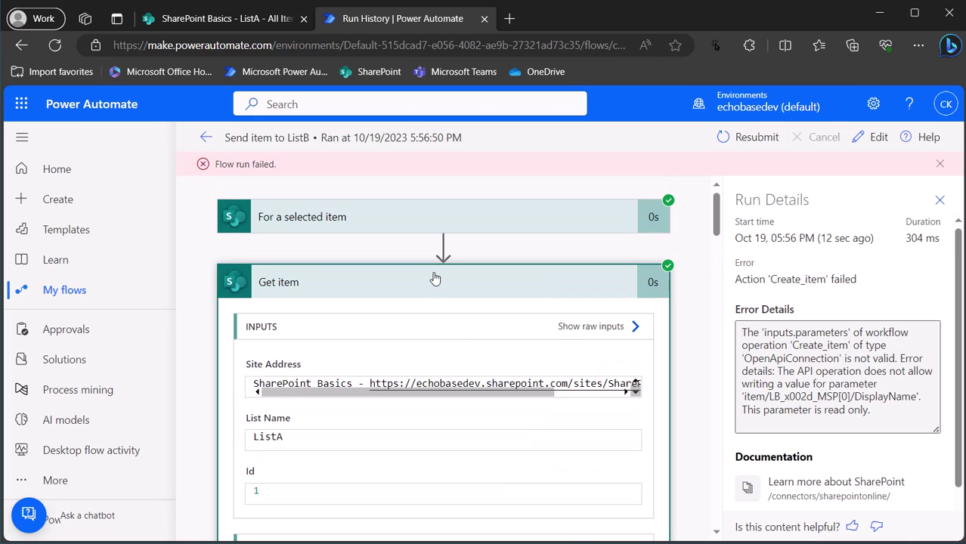
# Collapse Get item and inspect the first person object and its DisplayName property in Create item's LB-MSP input
pyautogui.click(433, 284)
pyautogui.scroll(-5, 403, 380)
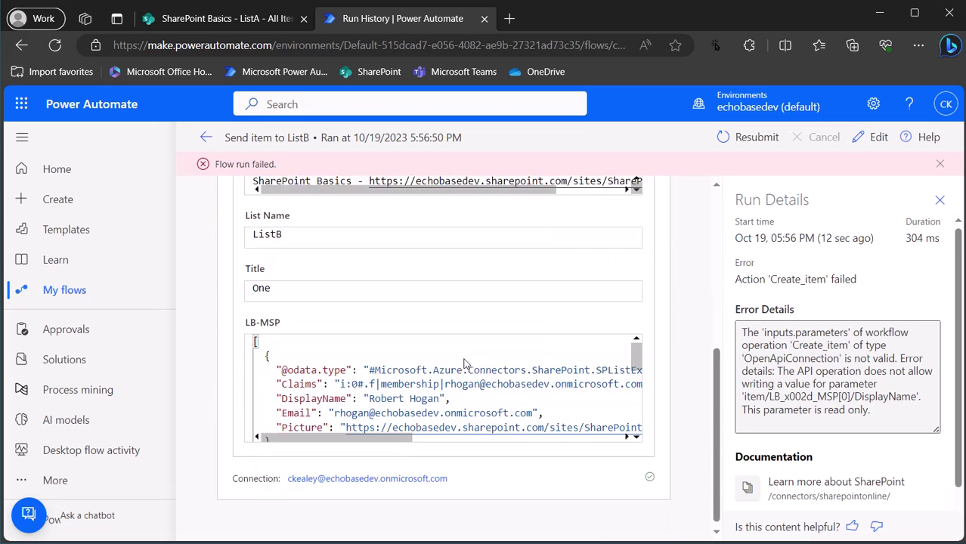
pyautogui.moveTo(265, 353); pyautogui.dragTo(561, 416)
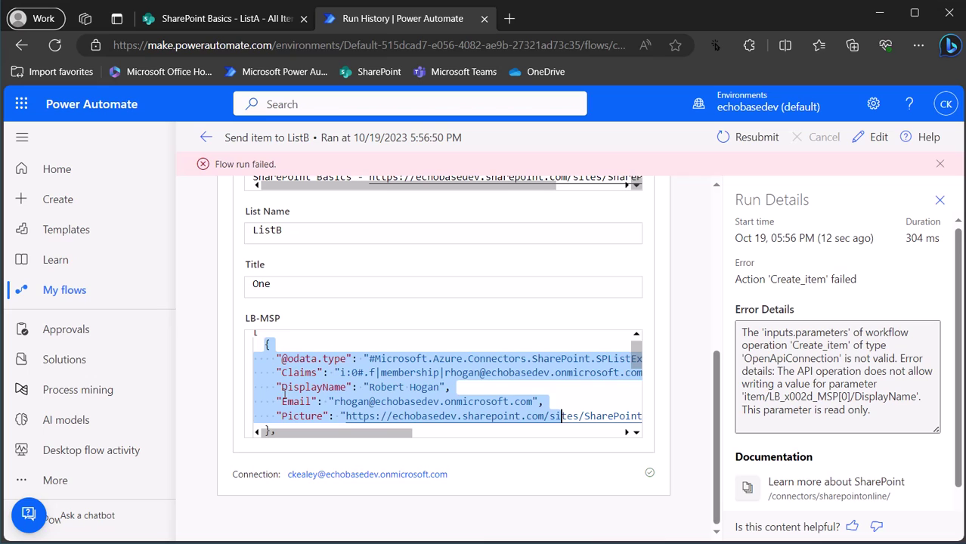
pyautogui.moveTo(278, 387); pyautogui.dragTo(452, 388)
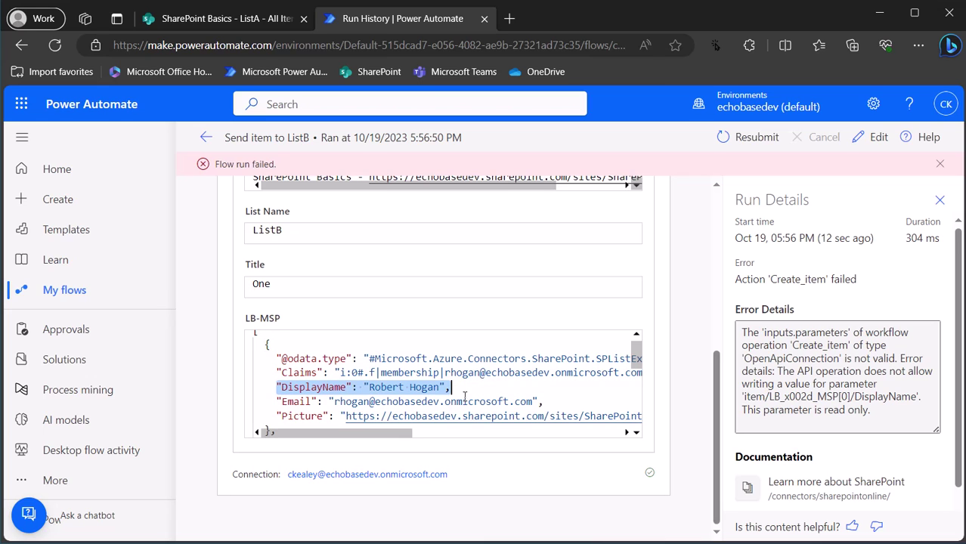
# Open the flow for editing, remove LA-MSP from Create item's LB-MSP field, and switch that field to individual item entry
pyautogui.click(861, 139)
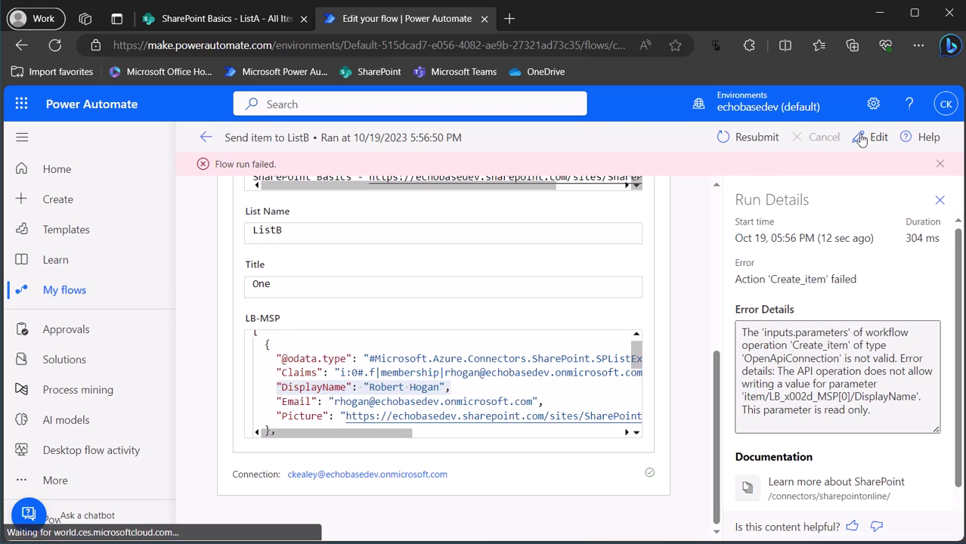
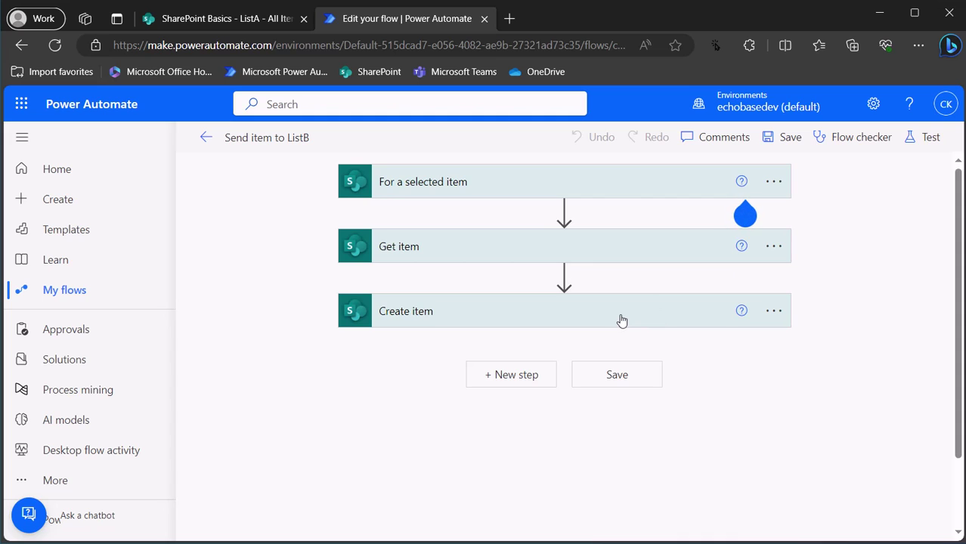
pyautogui.click(621, 317)
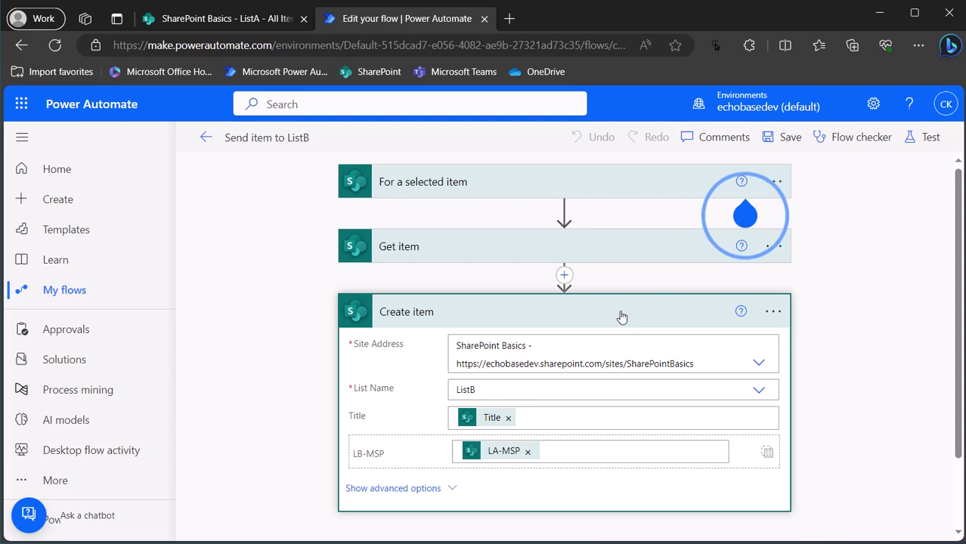
pyautogui.click(534, 456)
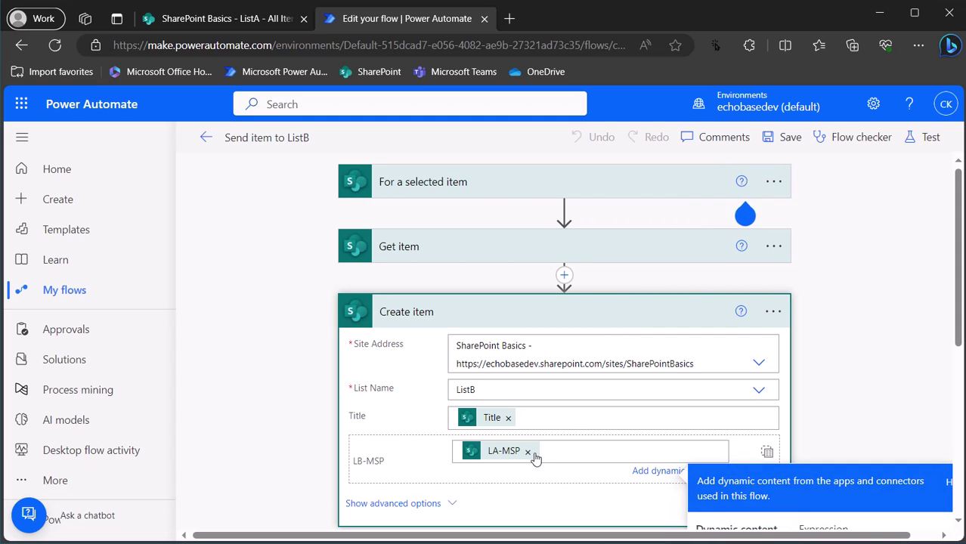
pyautogui.click(528, 452)
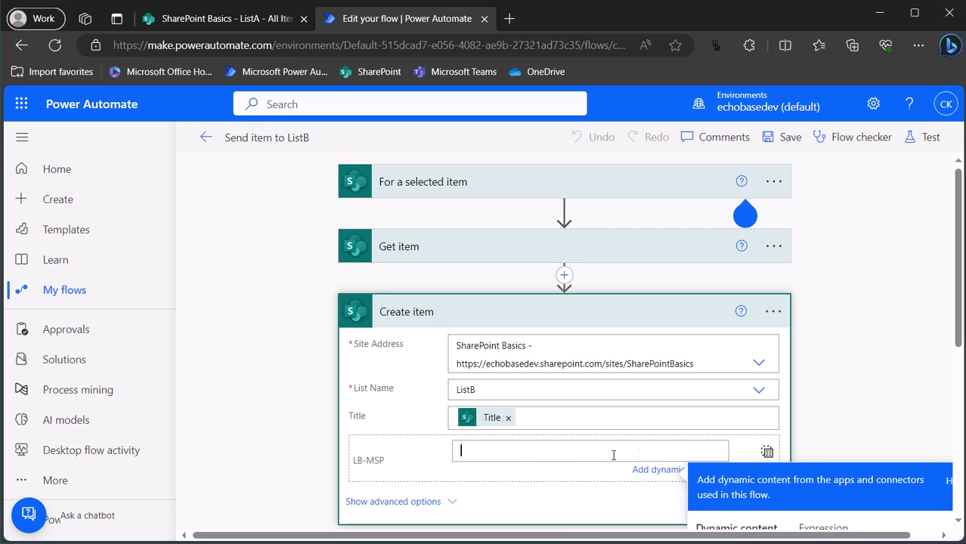
pyautogui.click(767, 452)
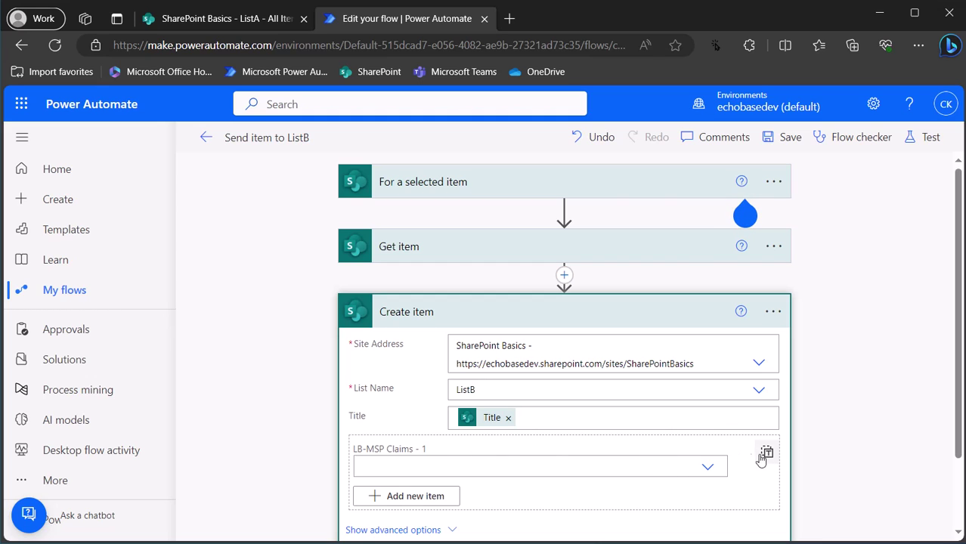
# Choose a sample person for LB-MSP Claims - 1 and add a second item set to Corporate Asset Management
pyautogui.click(710, 470)
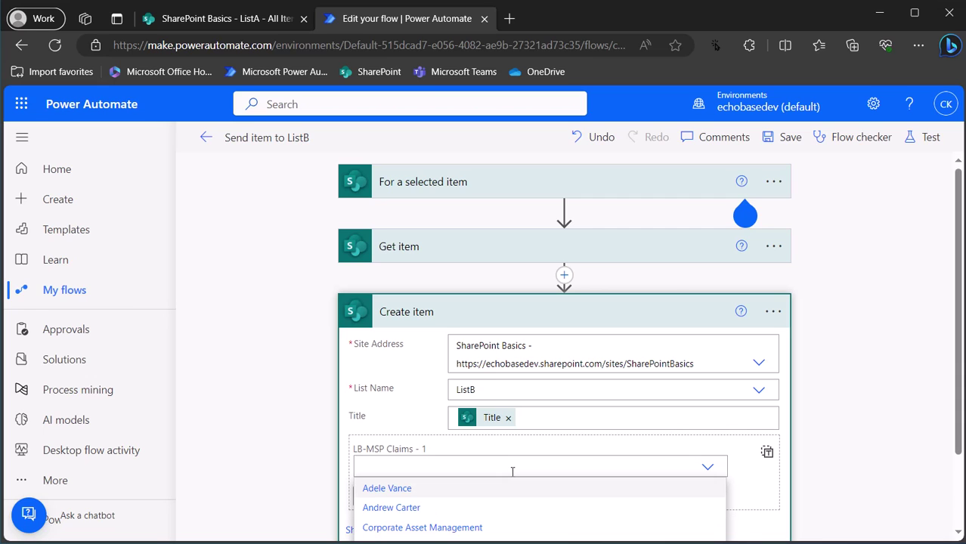
pyautogui.click(400, 488)
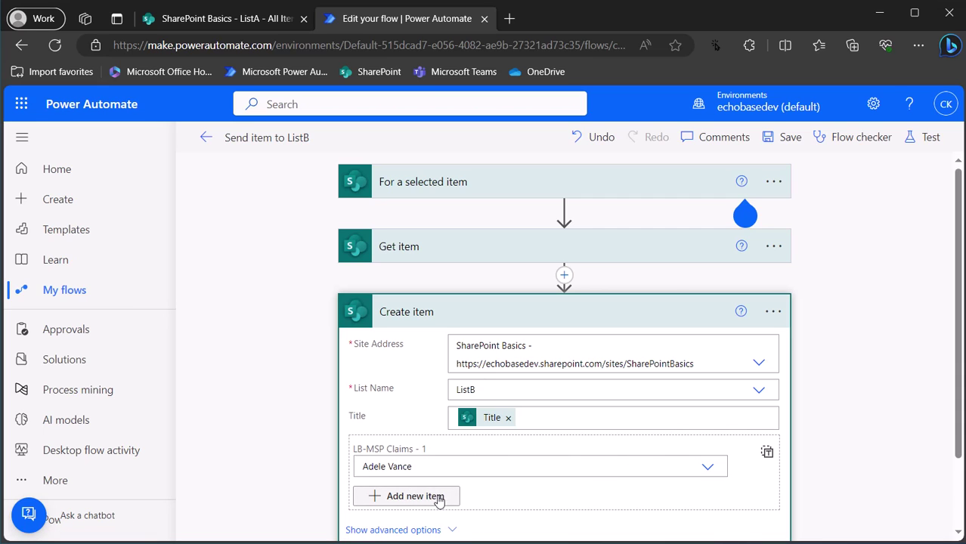
pyautogui.click(445, 496)
pyautogui.click(710, 515)
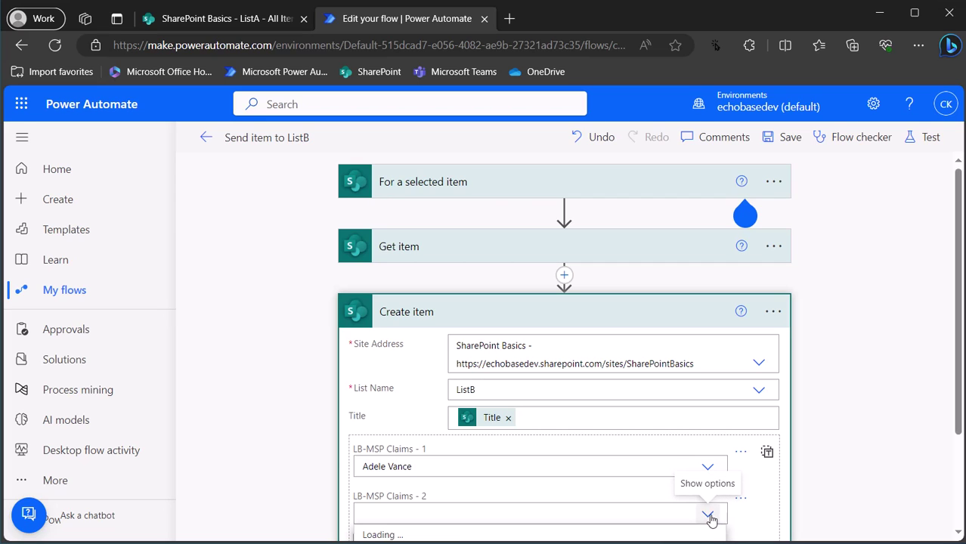
pyautogui.scroll(-2, 571, 469)
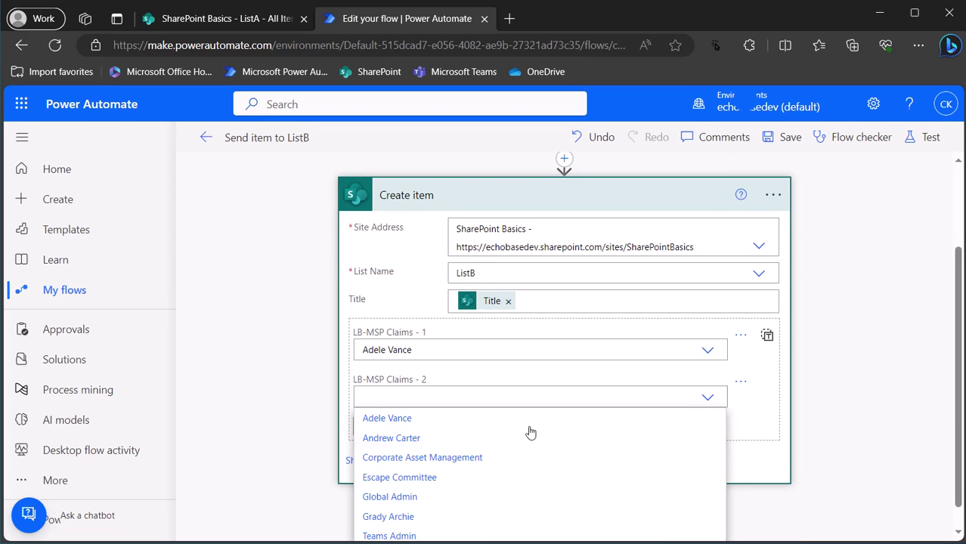
pyautogui.click(394, 457)
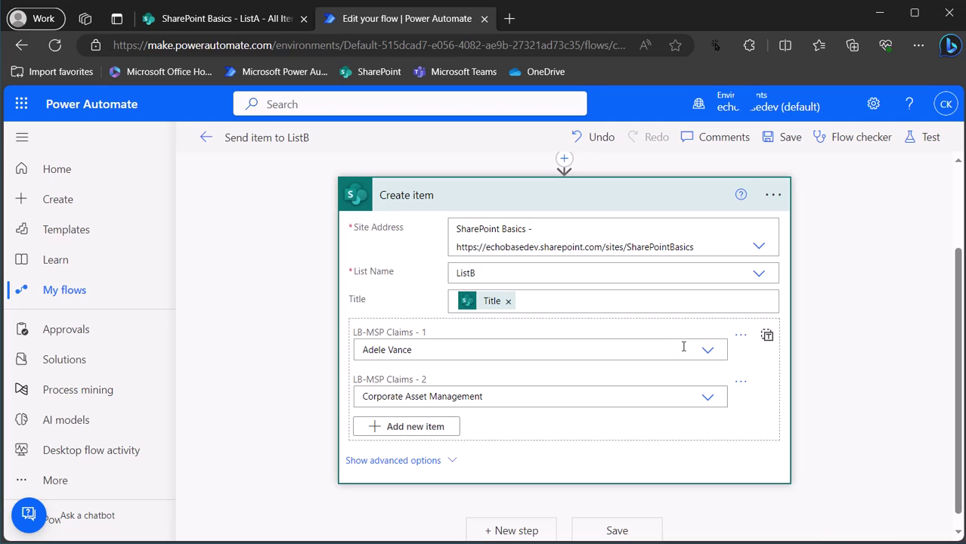
# Switch LB-MSP to whole-array input and examine the array's opening bracket, object brace, Claims key and its value
pyautogui.click(767, 334)
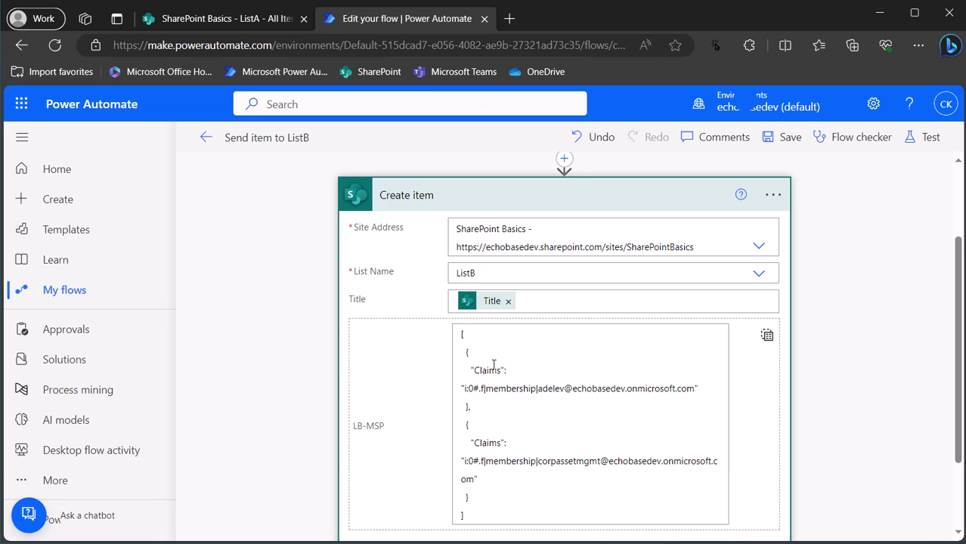
pyautogui.doubleClick(461, 334)
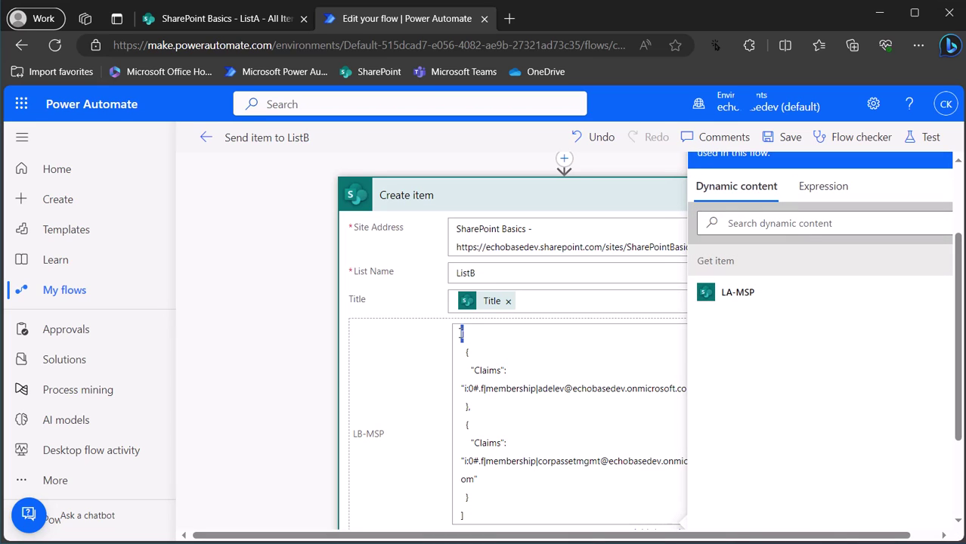
pyautogui.click(463, 353)
pyautogui.doubleClick(469, 354)
pyautogui.moveTo(470, 369); pyautogui.dragTo(514, 372)
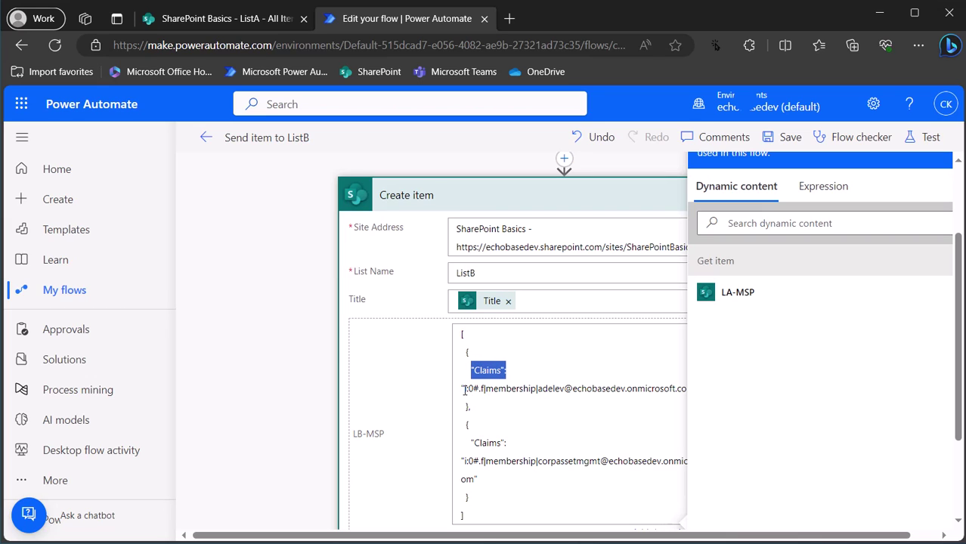
pyautogui.moveTo(462, 388); pyautogui.dragTo(707, 392)
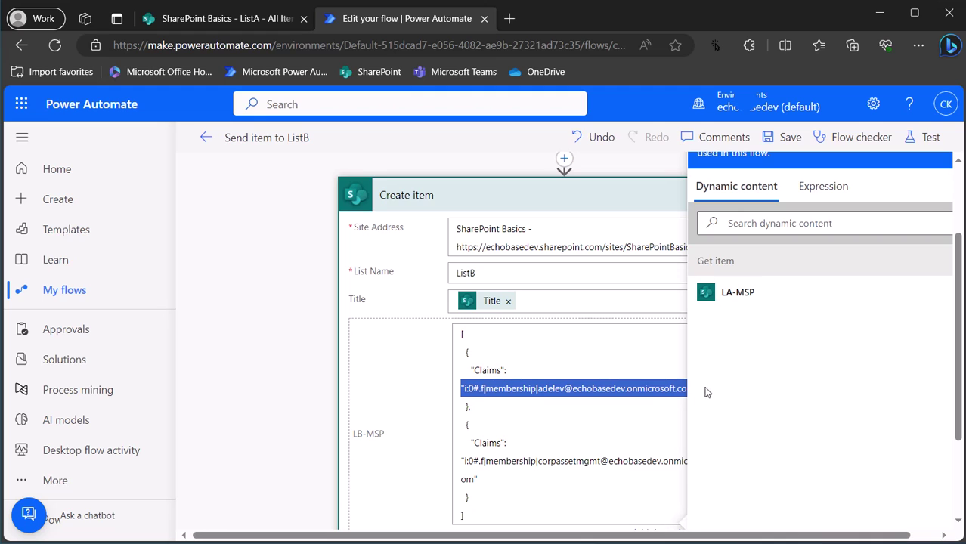
# Dismiss the dynamic content suggestions and inspect the first object's full Claims value in the LB-MSP array
pyautogui.scroll(2, 892, 257)
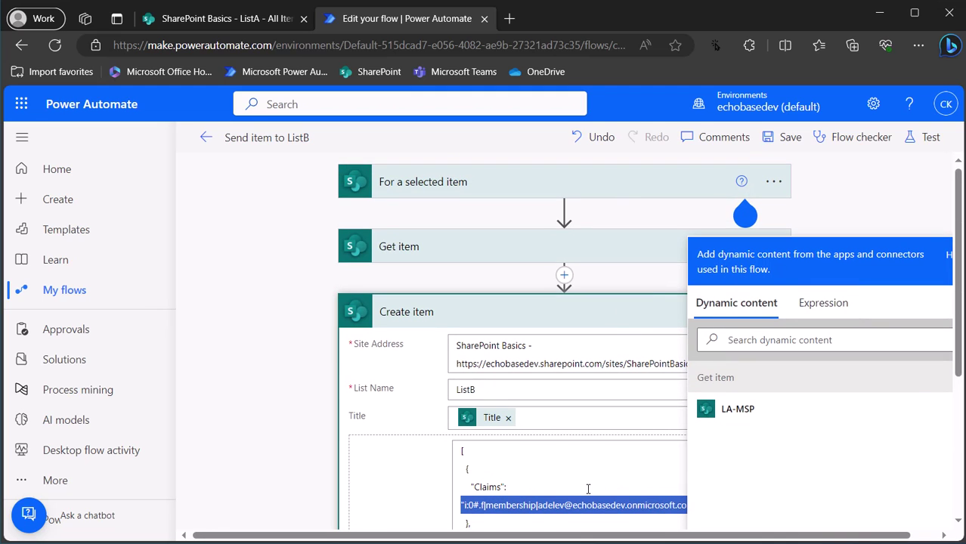
pyautogui.click(729, 324)
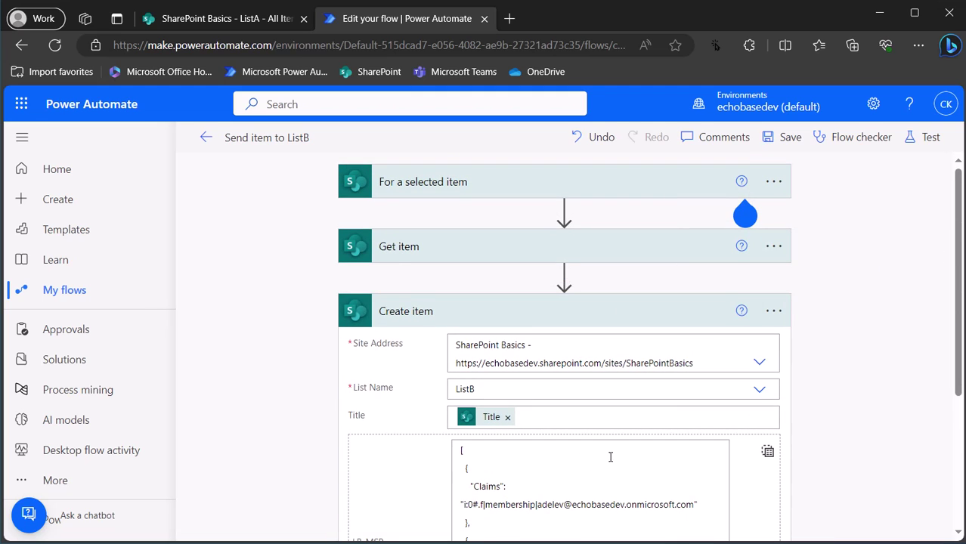
pyautogui.scroll(-2, 615, 464)
pyautogui.moveTo(462, 389); pyautogui.dragTo(689, 390)
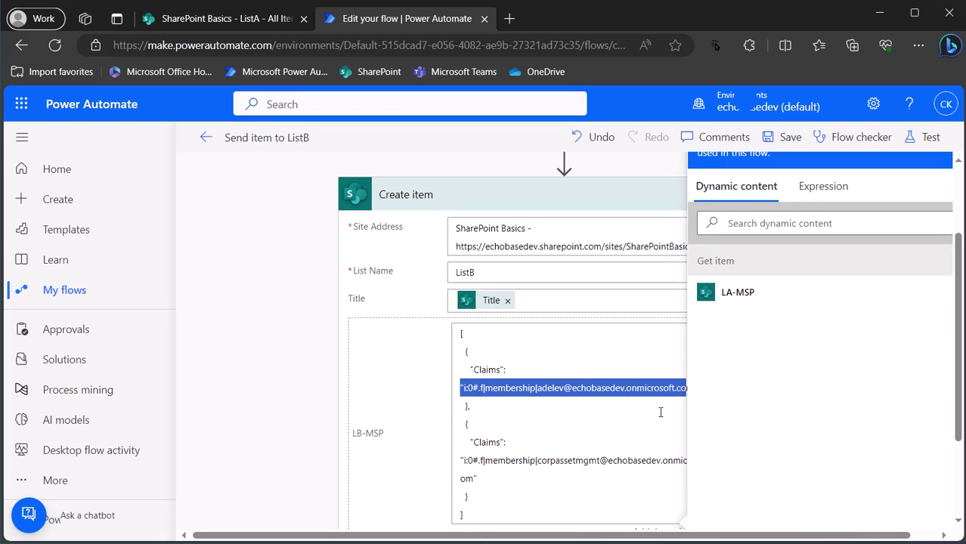
pyautogui.click(660, 412)
pyautogui.scroll(2, 854, 189)
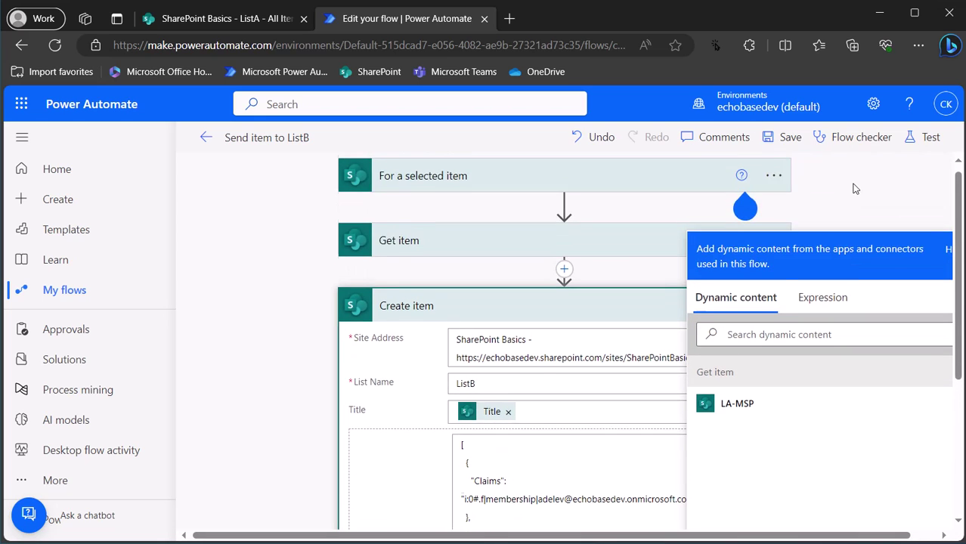
pyautogui.scroll(-2, 851, 304)
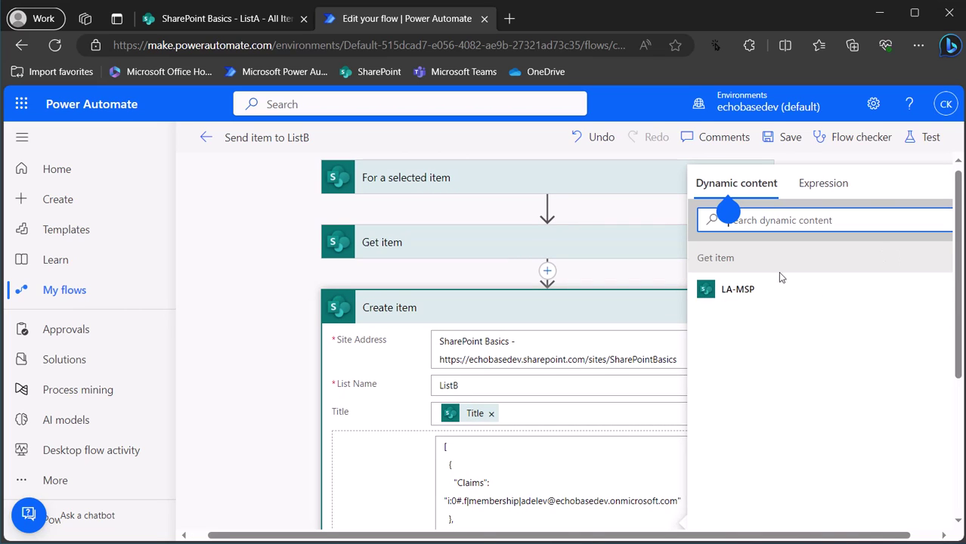
pyautogui.click(359, 454)
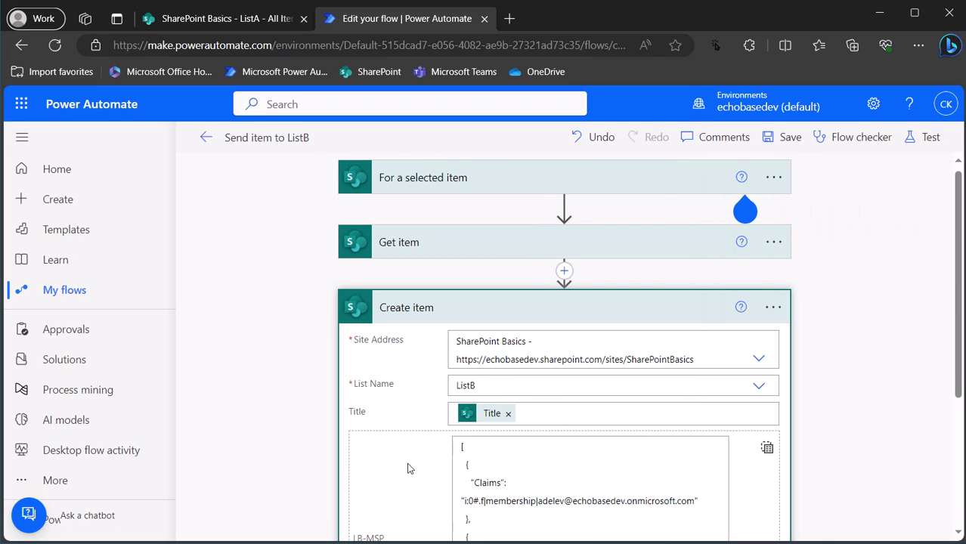
pyautogui.scroll(-1, 523, 479)
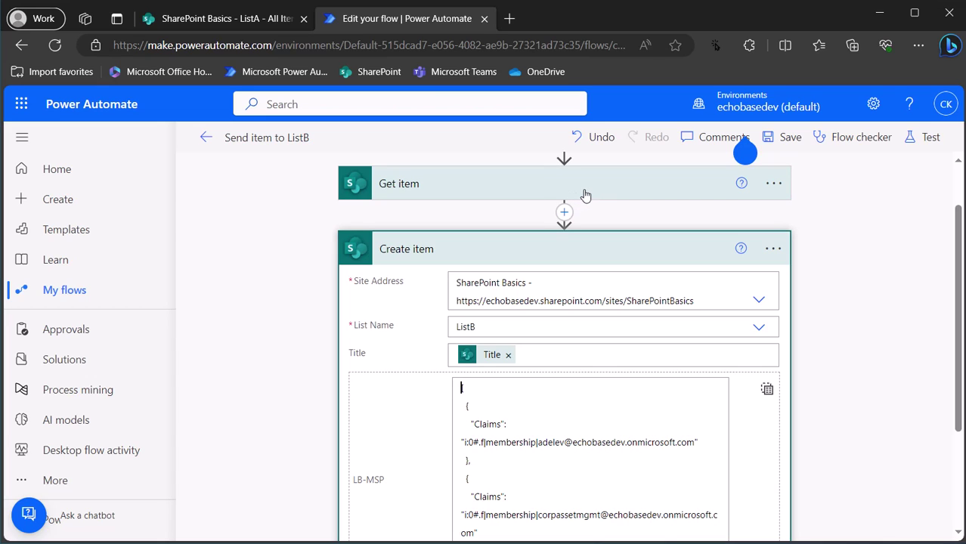
# Open the Help tip overlapping the flow's steps and dismiss it
pyautogui.click(748, 154)
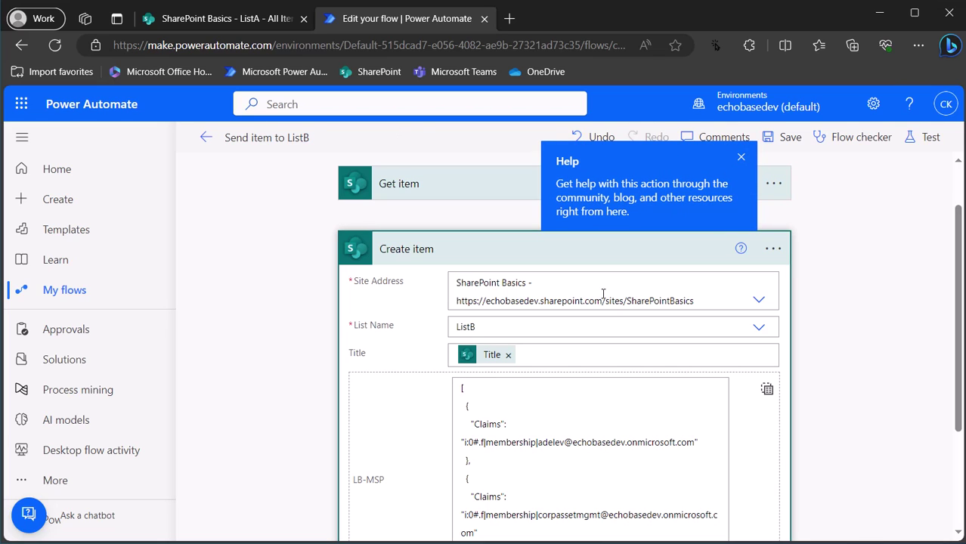
pyautogui.scroll(2, 564, 382)
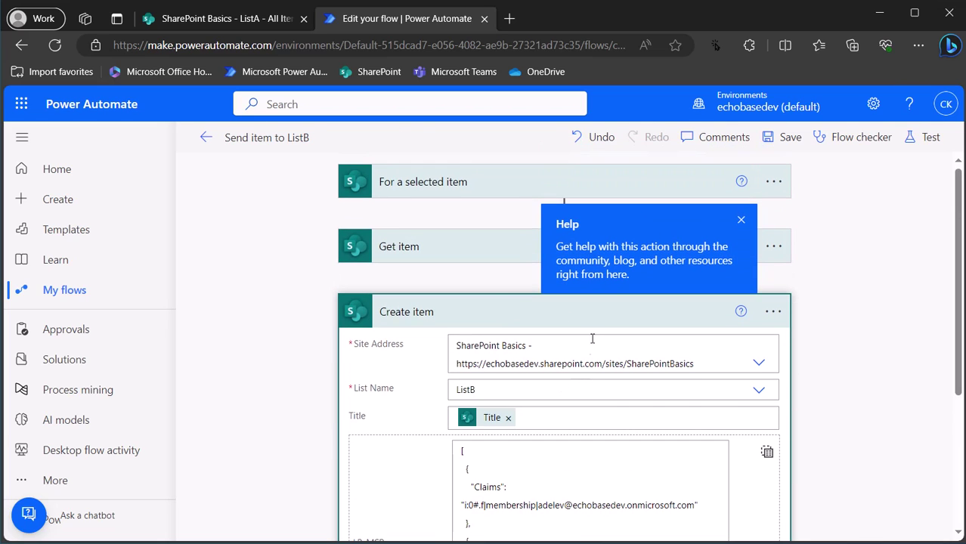
pyautogui.click(741, 222)
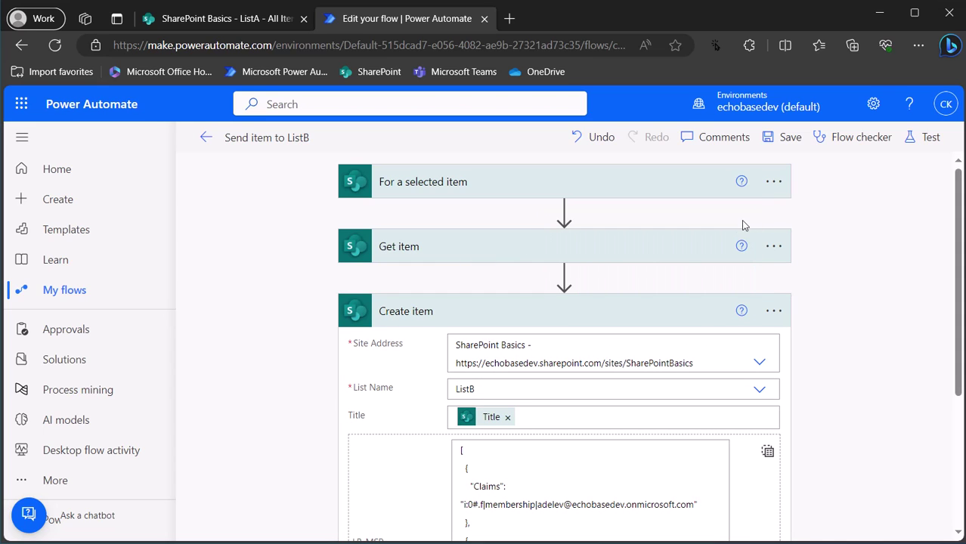
# Insert a Select data operation between Get item and Create item
pyautogui.click(564, 277)
pyautogui.click(553, 297)
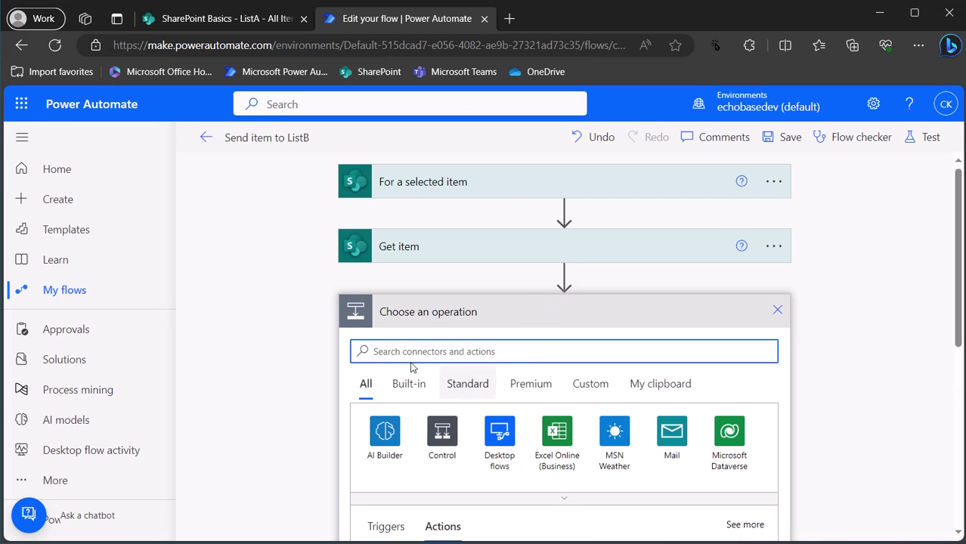
pyautogui.scroll(-2, 405, 338)
pyautogui.write('select')
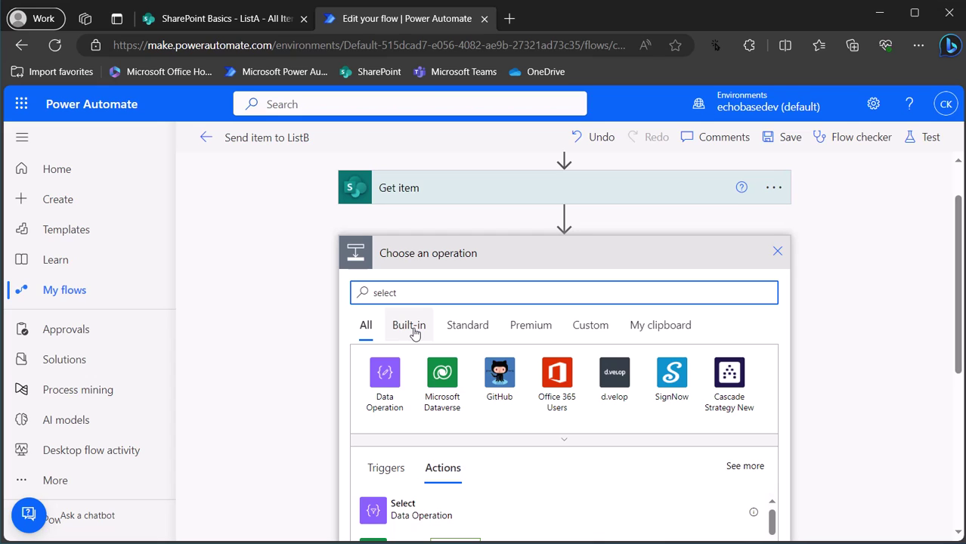
pyautogui.click(402, 520)
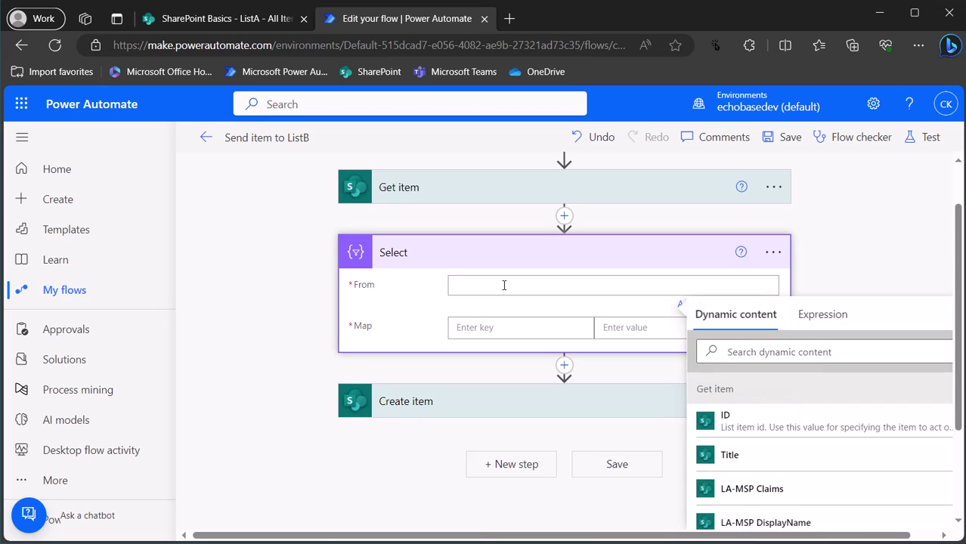
# Set the Select action's From input to the LA-MSP array from Get item
pyautogui.click(778, 352)
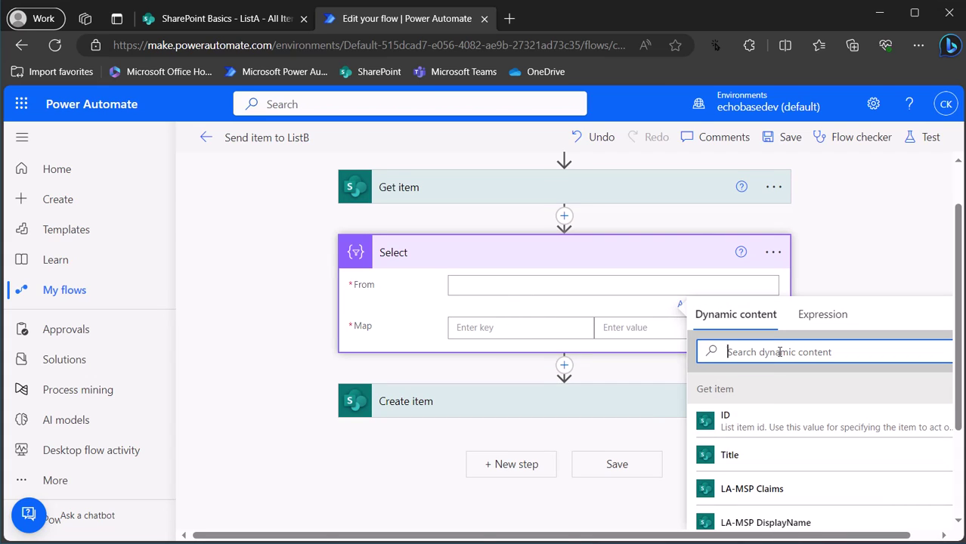
pyautogui.write('la-')
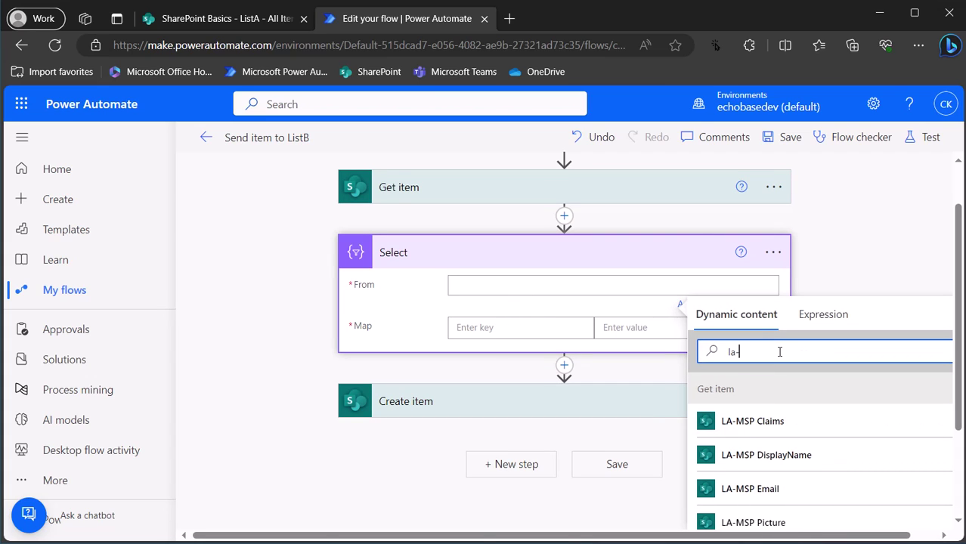
pyautogui.write('msp')
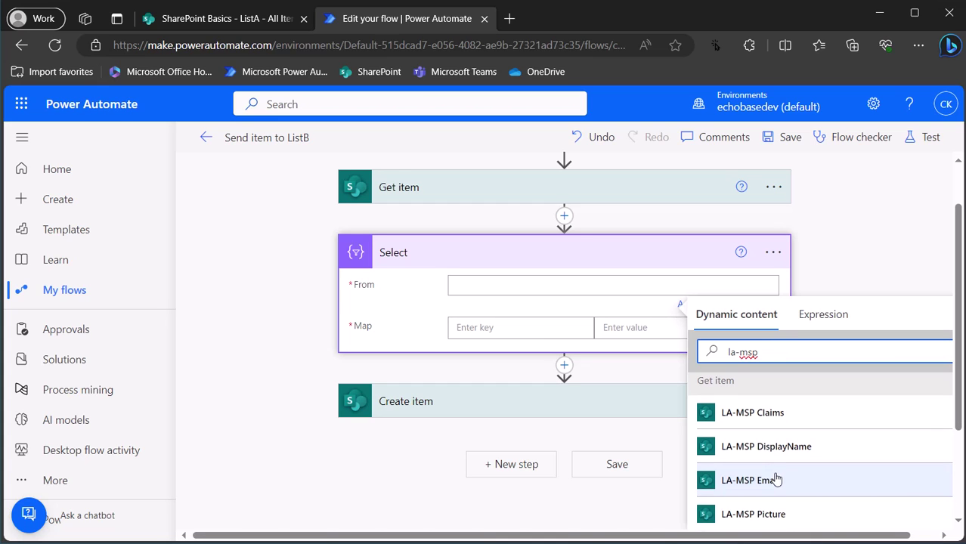
pyautogui.scroll(-2, 809, 452)
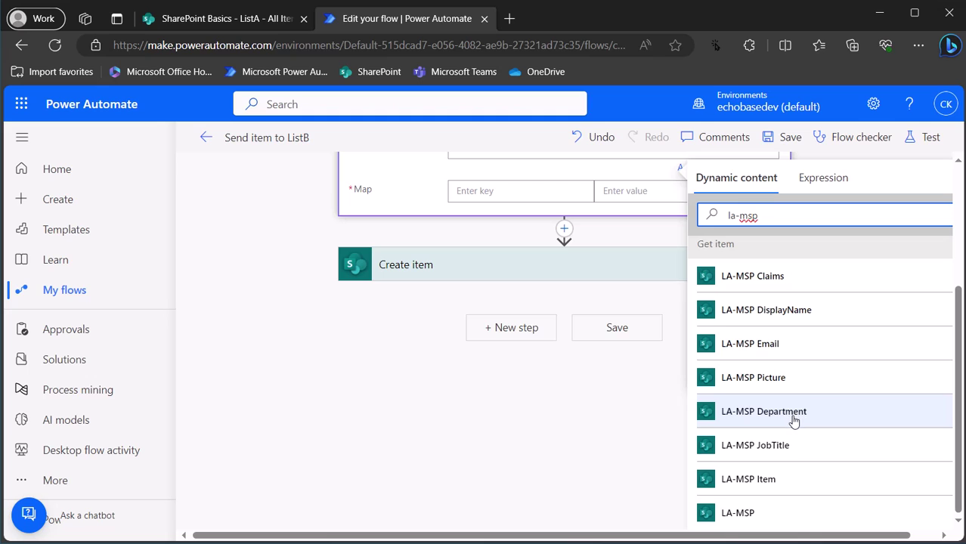
pyautogui.click(744, 515)
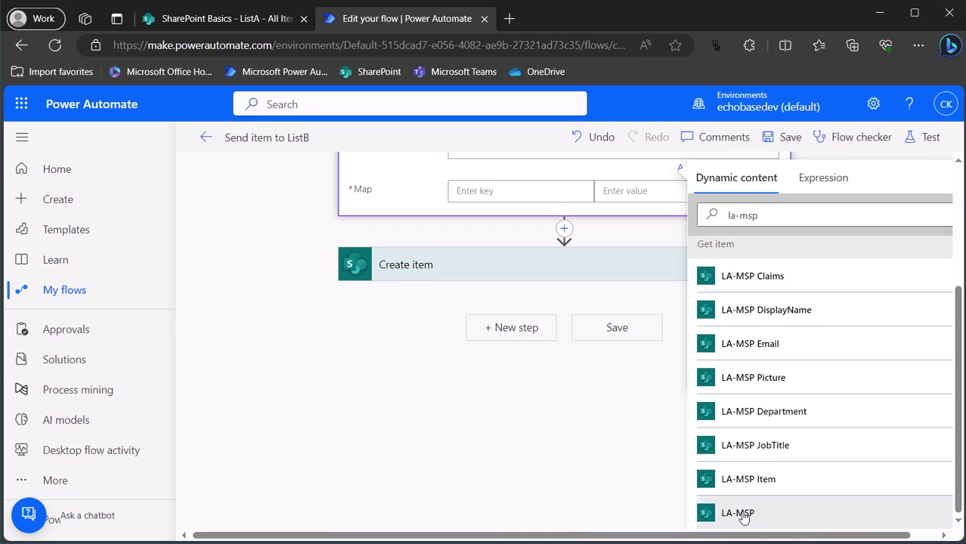
# Map a Claims key to the LA-MSP Claims value from Get item in the Select action
pyautogui.scroll(3, 578, 469)
pyautogui.click(488, 390)
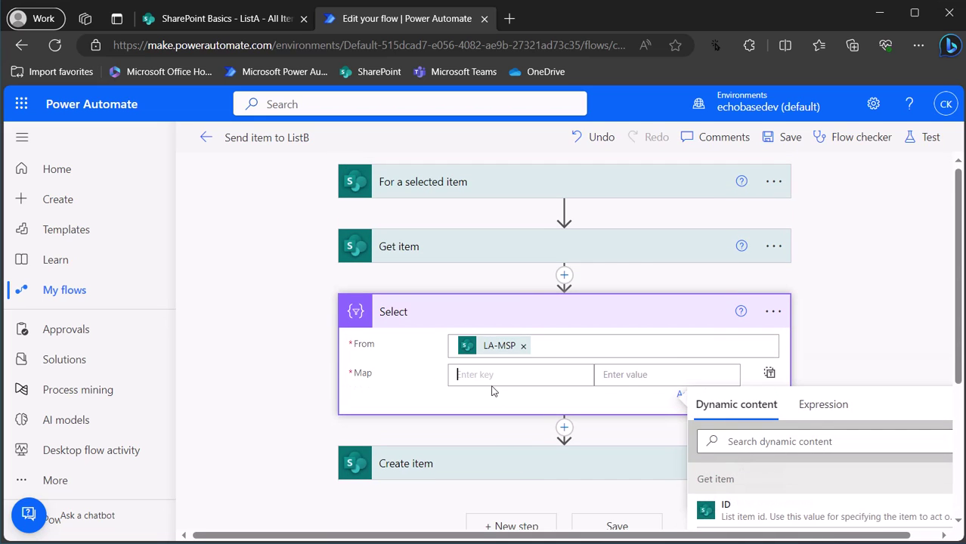
pyautogui.write('Claims')
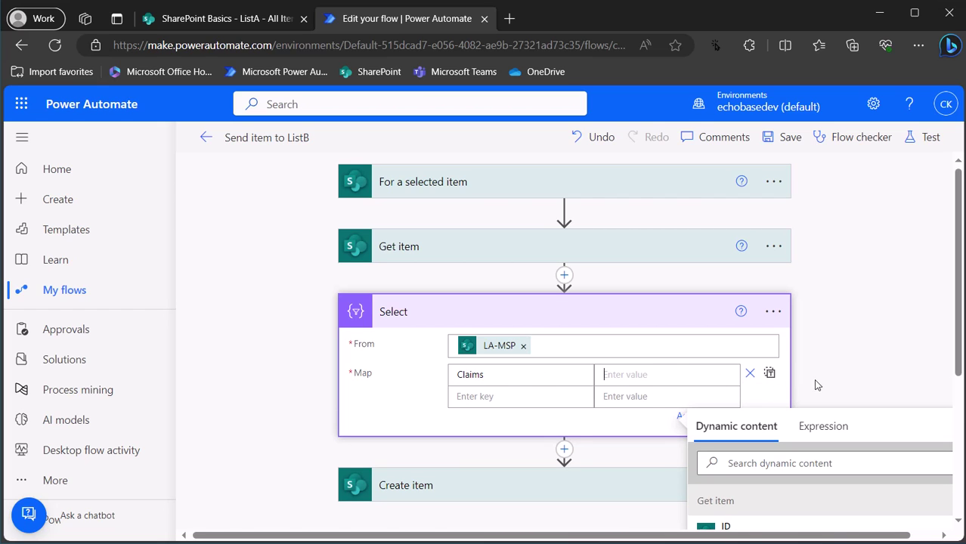
pyautogui.scroll(-2, 816, 378)
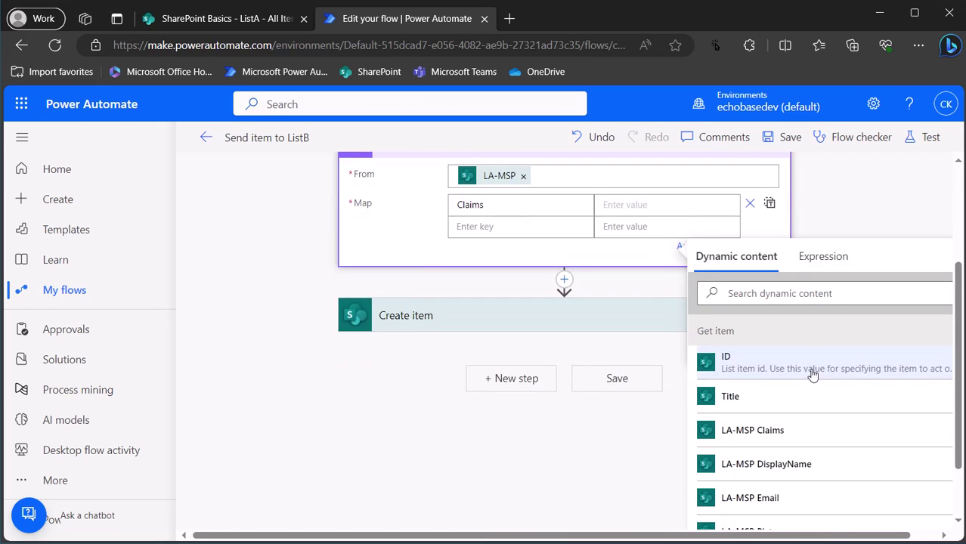
pyautogui.click(752, 431)
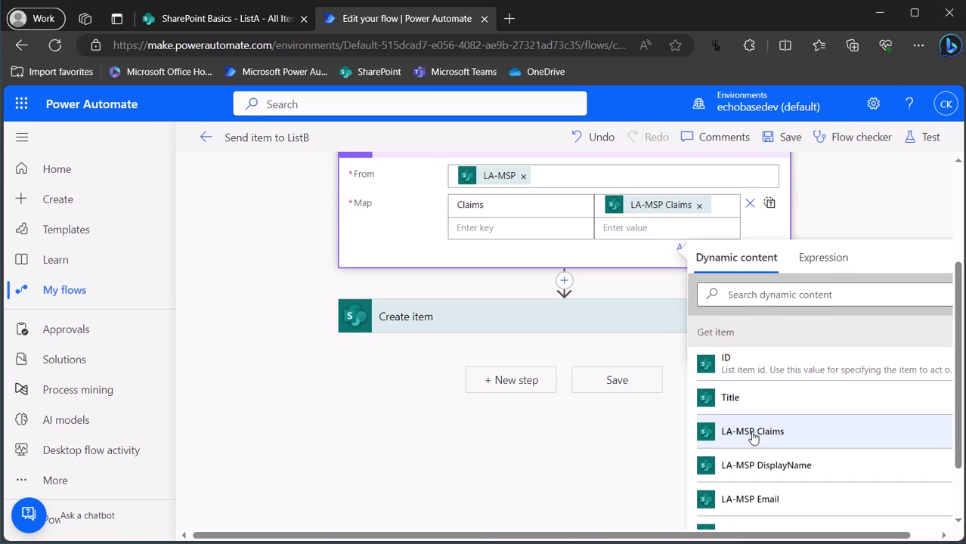
# Rename the Select action as Select claims and save the flow
pyautogui.scroll(3, 565, 312)
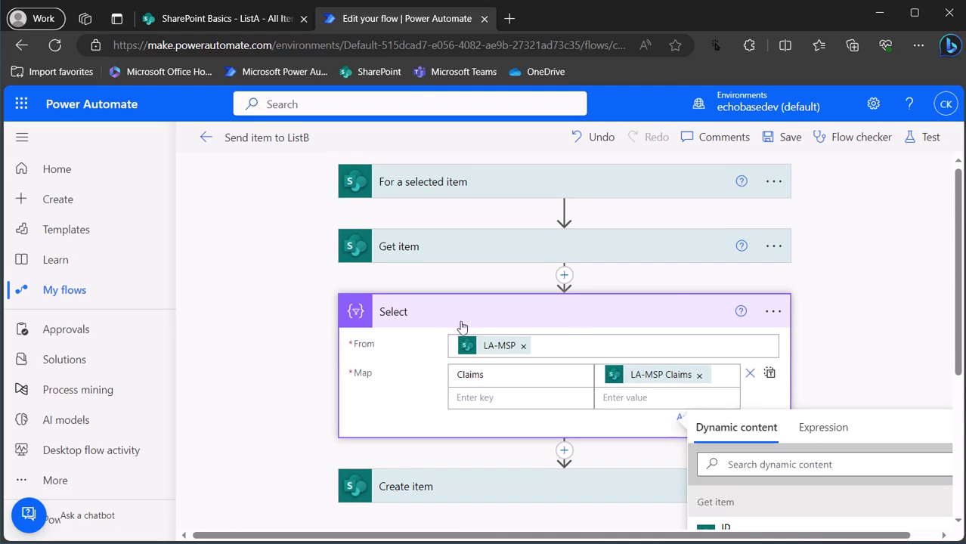
pyautogui.click(772, 311)
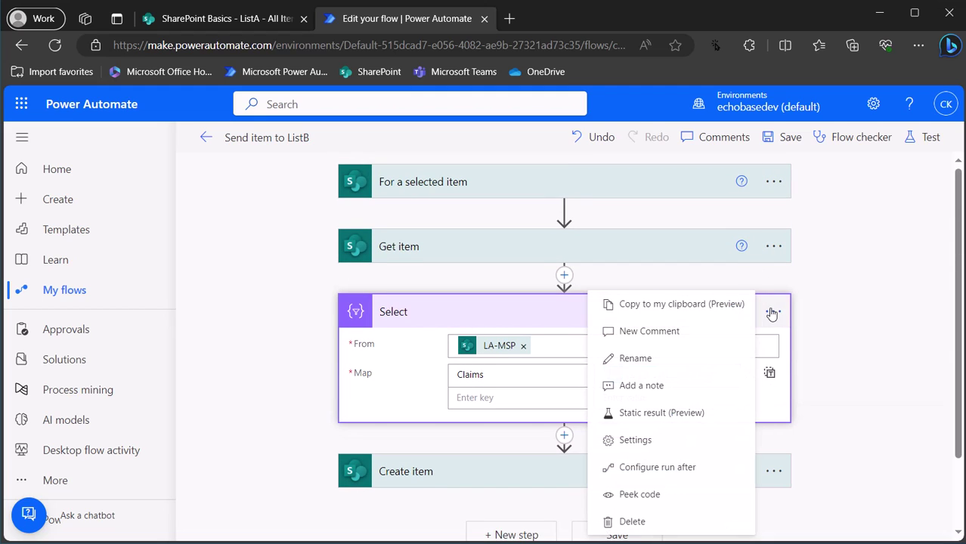
pyautogui.click(635, 358)
pyautogui.click(427, 312)
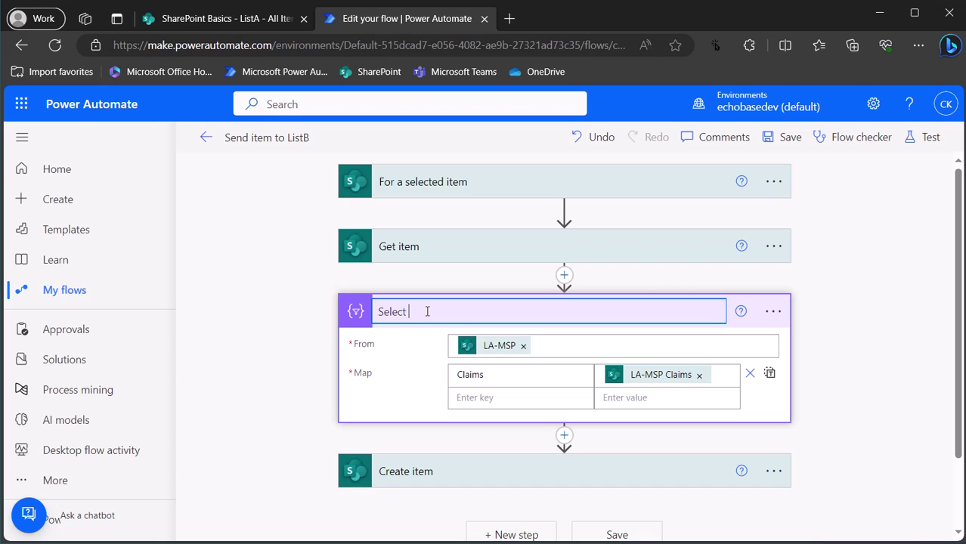
pyautogui.write('claims')
pyautogui.press('Return')
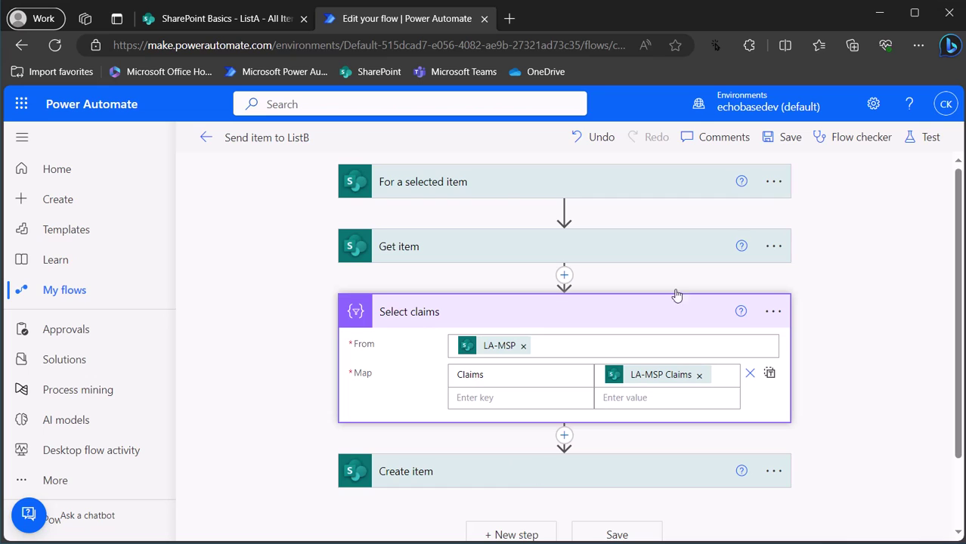
pyautogui.click(793, 132)
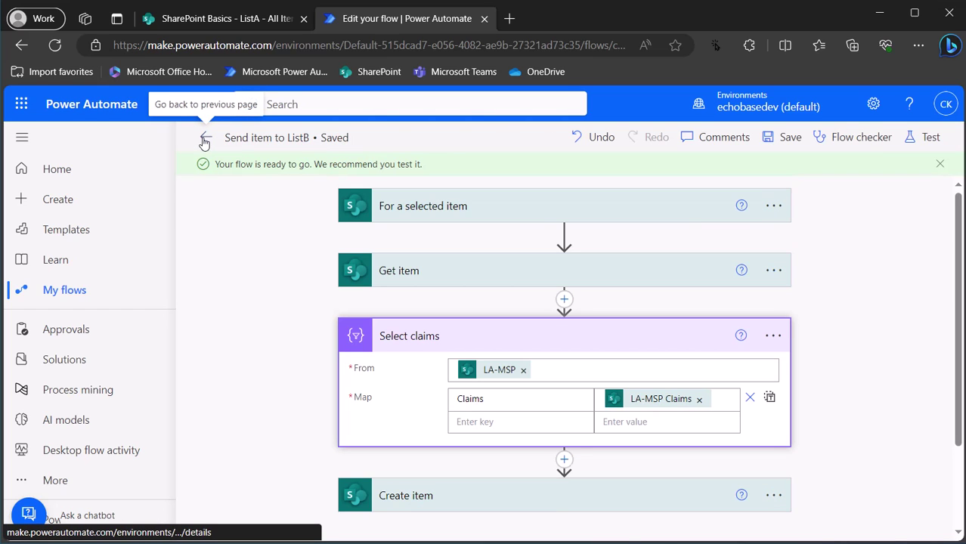
# Open the failed Oct 19, 05:56 PM run from the flow's run history and resubmit it
pyautogui.click(204, 139)
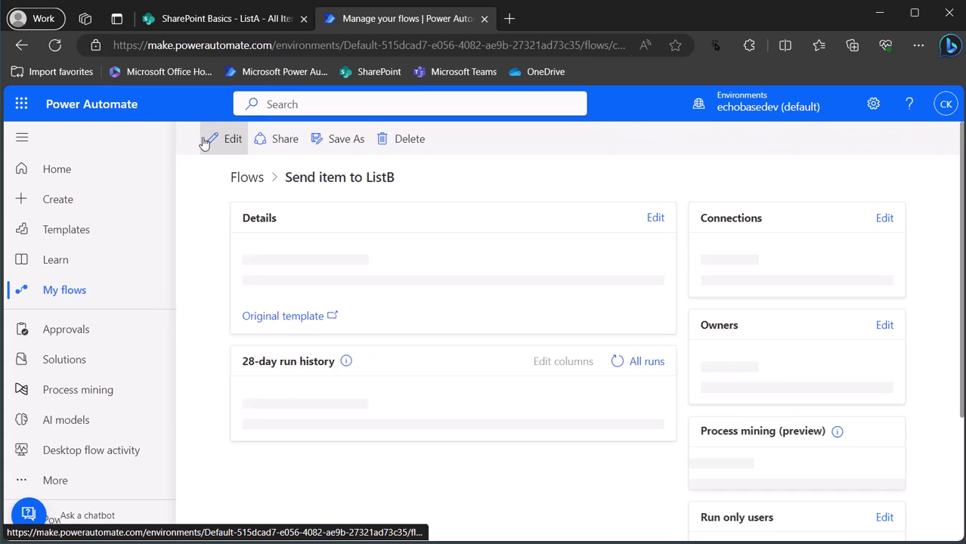
pyautogui.scroll(-1, 355, 484)
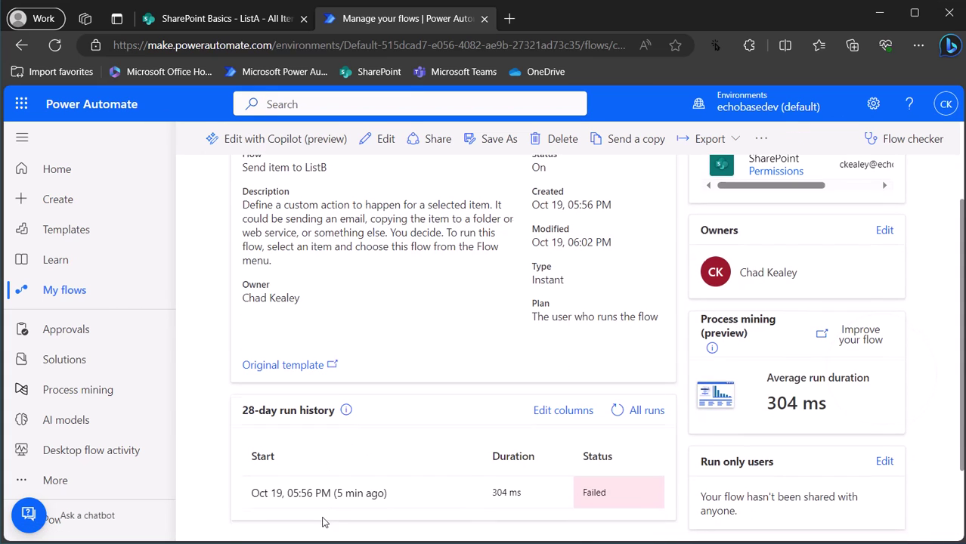
pyautogui.click(322, 490)
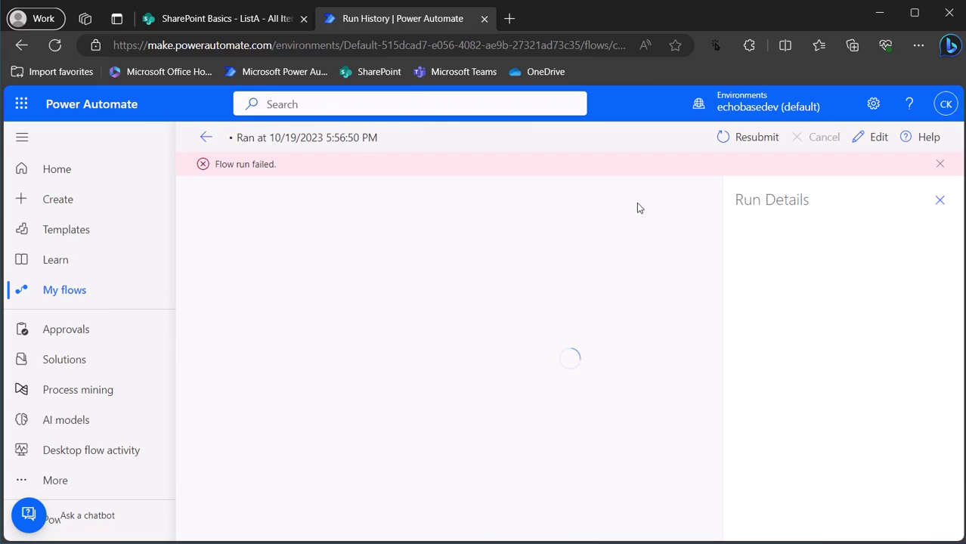
pyautogui.click(750, 138)
pyautogui.click(555, 123)
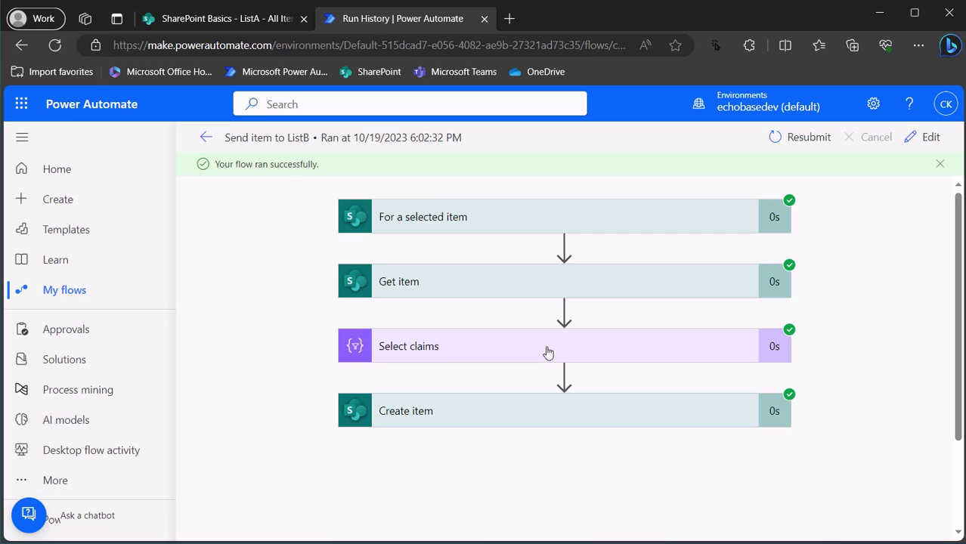
# Examine the full person array in the Select claims inputs and compare it with the array in its output body
pyautogui.click(548, 348)
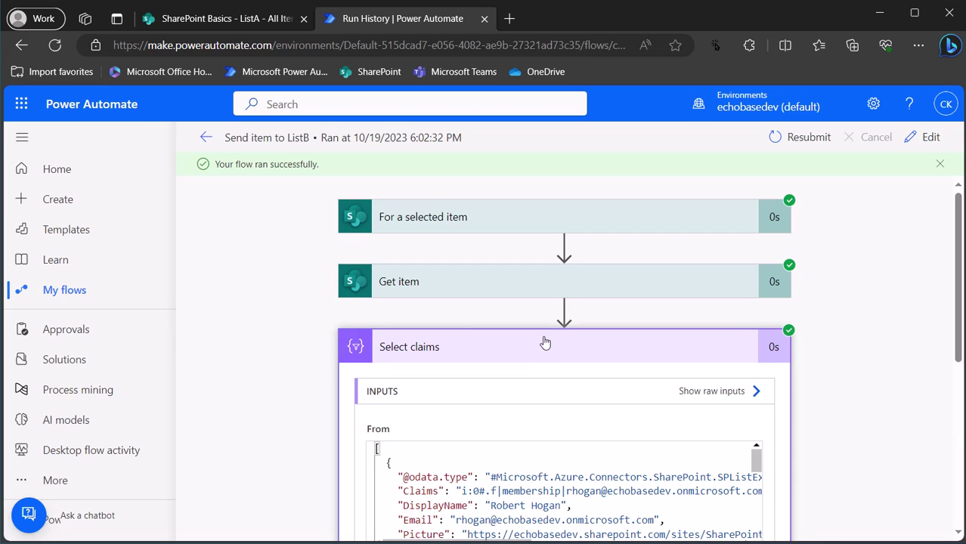
pyautogui.click(538, 350)
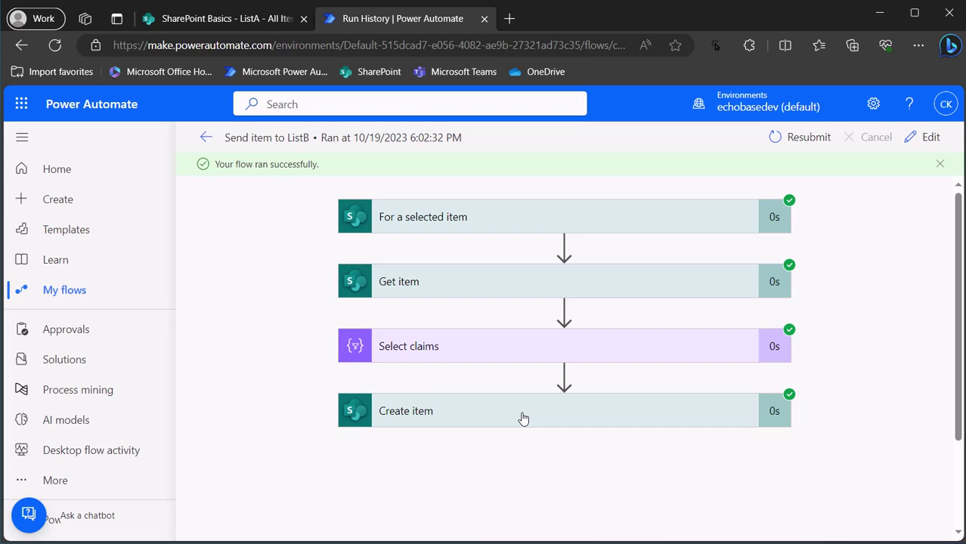
pyautogui.click(516, 354)
pyautogui.scroll(-2, 499, 348)
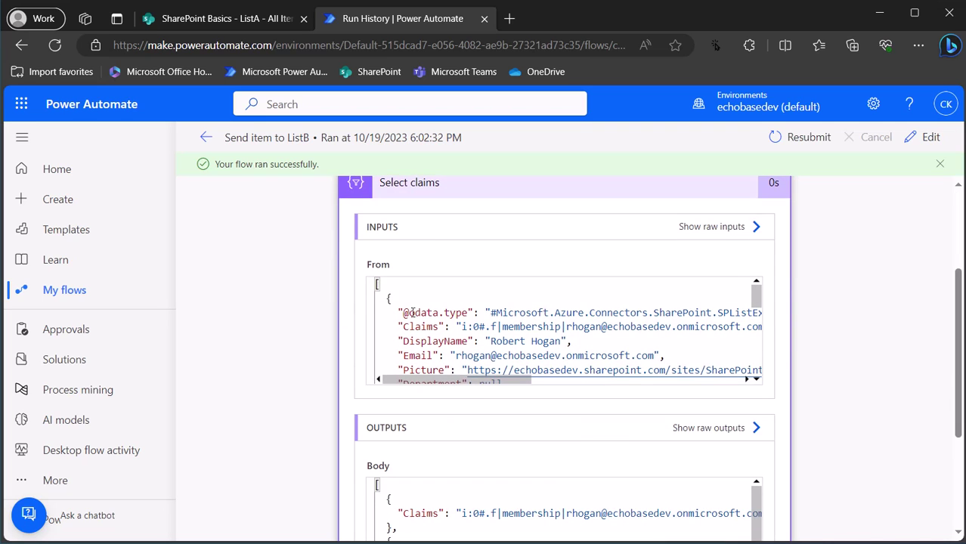
pyautogui.moveTo(380, 292); pyautogui.dragTo(453, 311)
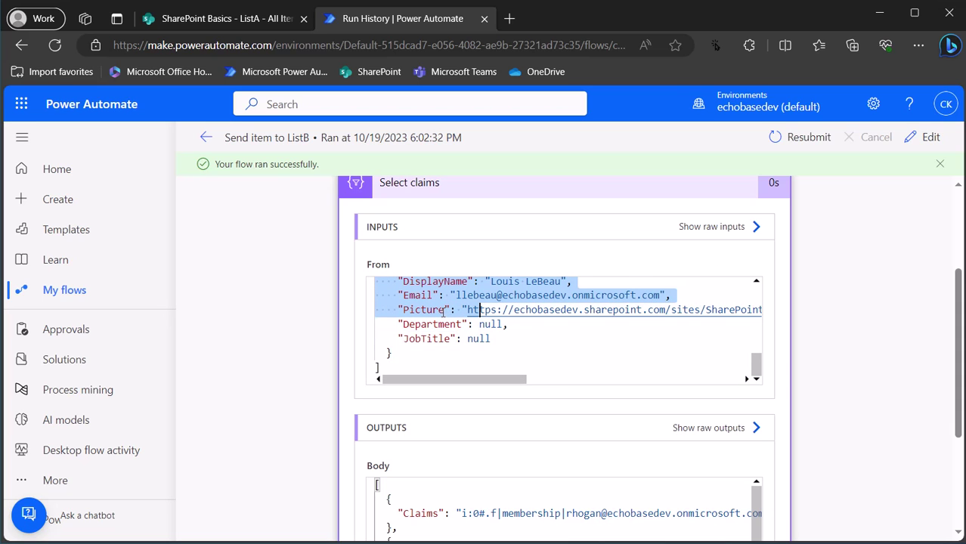
pyautogui.scroll(-2, 443, 410)
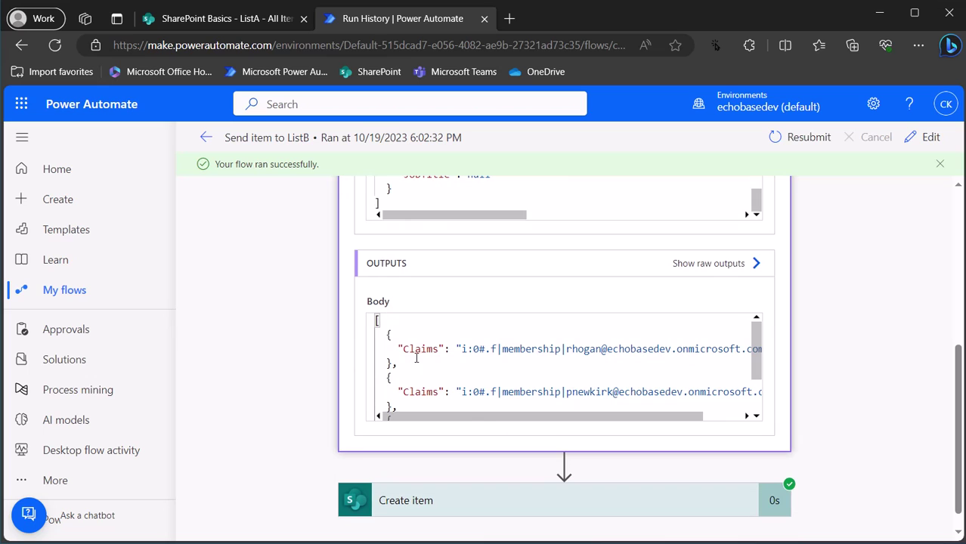
pyautogui.moveTo(376, 321); pyautogui.dragTo(445, 424)
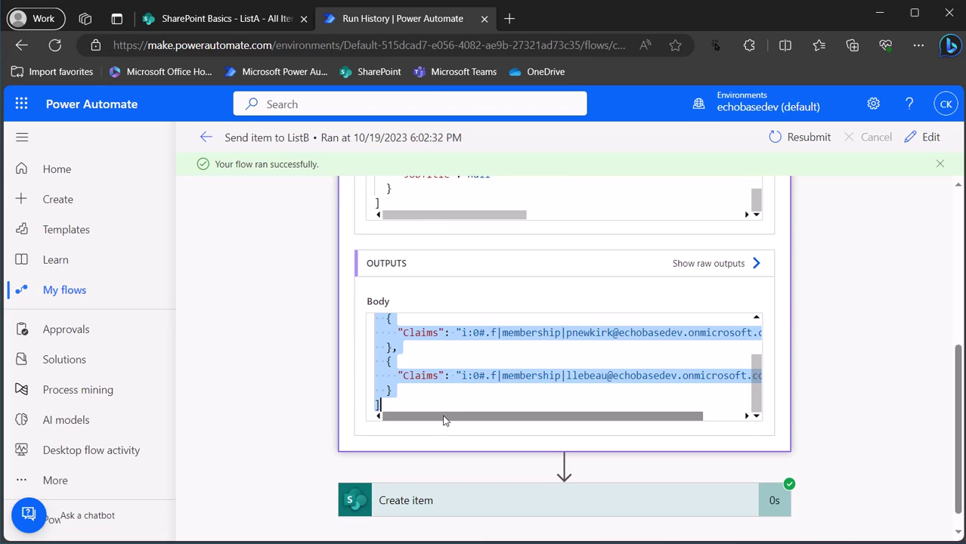
pyautogui.click(472, 503)
# Edit the flow, replace the sample LB-MSP array in Create item with the Select claims Output, and save
pyautogui.click(928, 139)
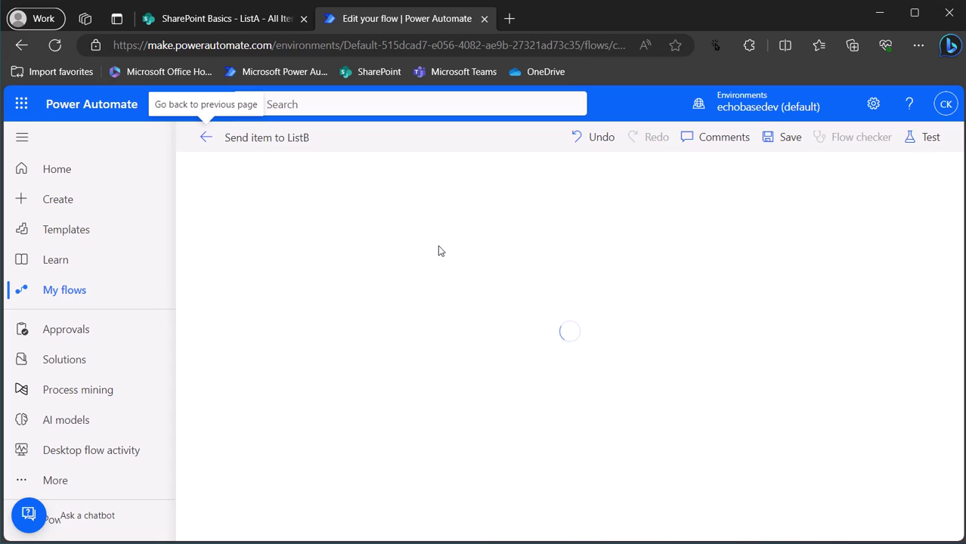
pyautogui.click(509, 387)
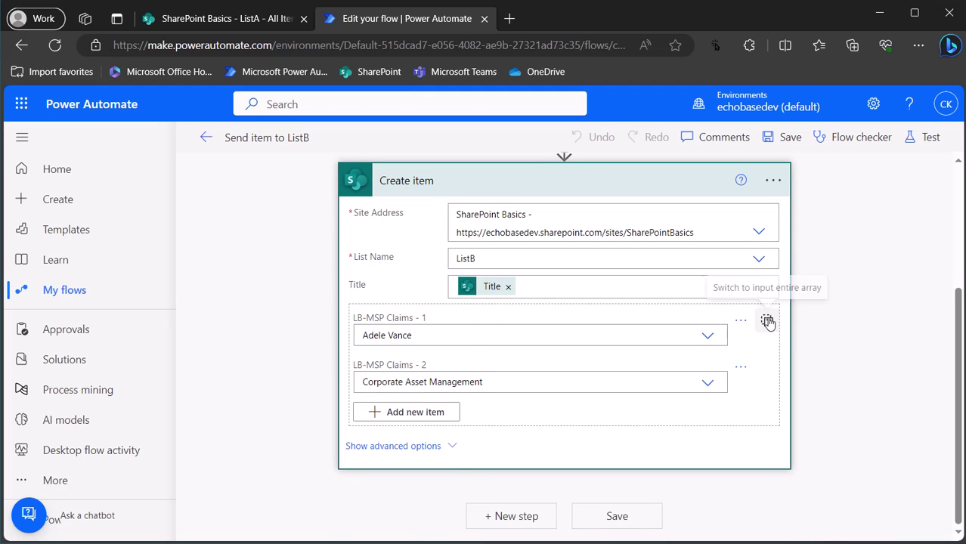
pyautogui.click(767, 322)
pyautogui.click(502, 504)
pyautogui.hotkey('ctrl', 'a')
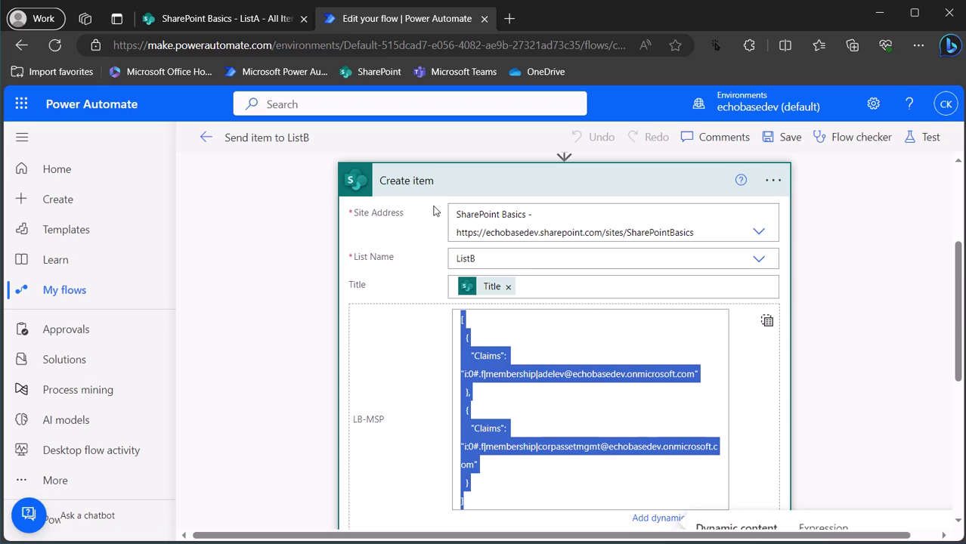
pyautogui.press('BackSpace')
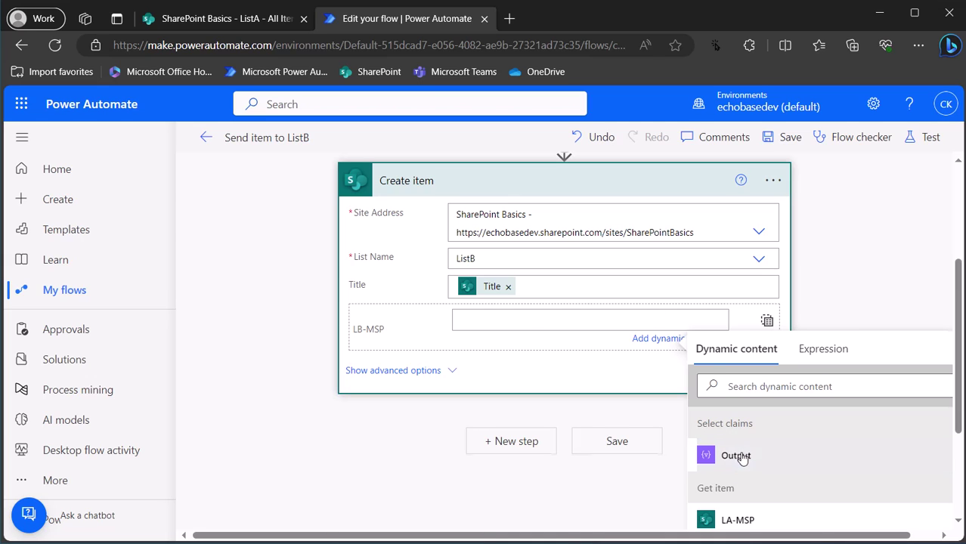
pyautogui.click(734, 456)
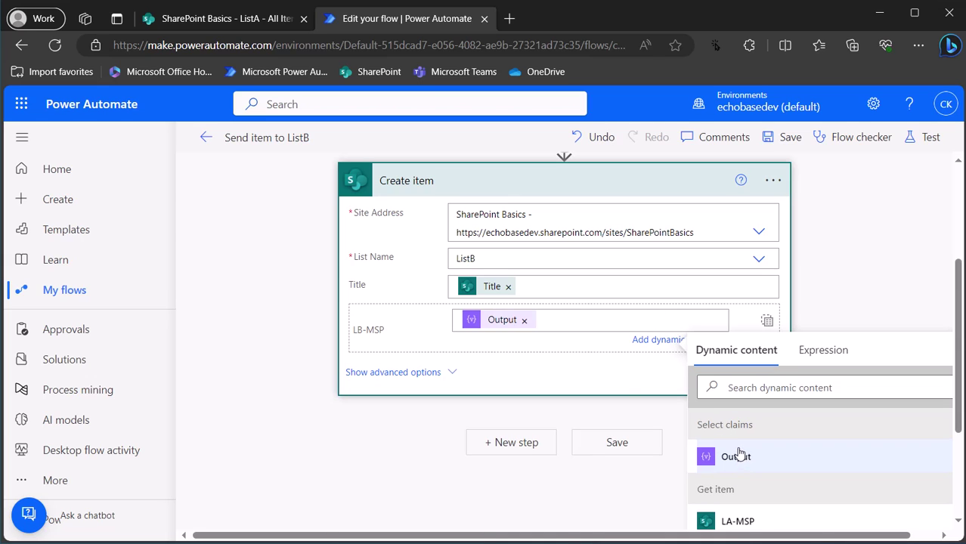
pyautogui.click(790, 136)
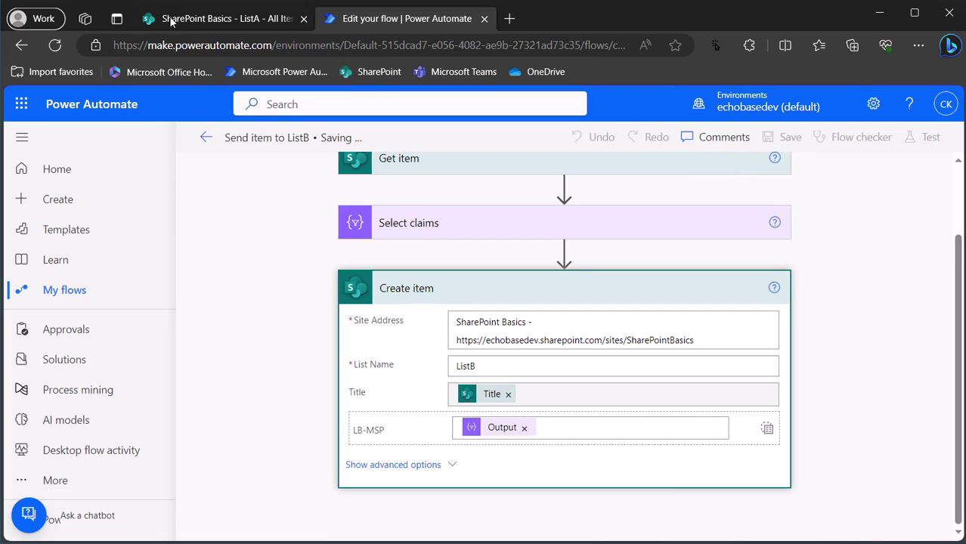
pyautogui.click(194, 20)
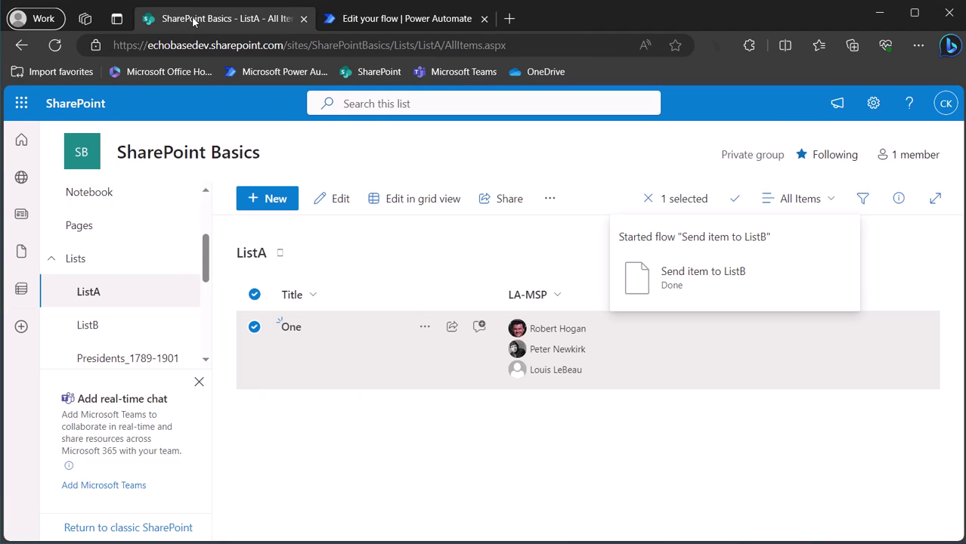
pyautogui.click(363, 19)
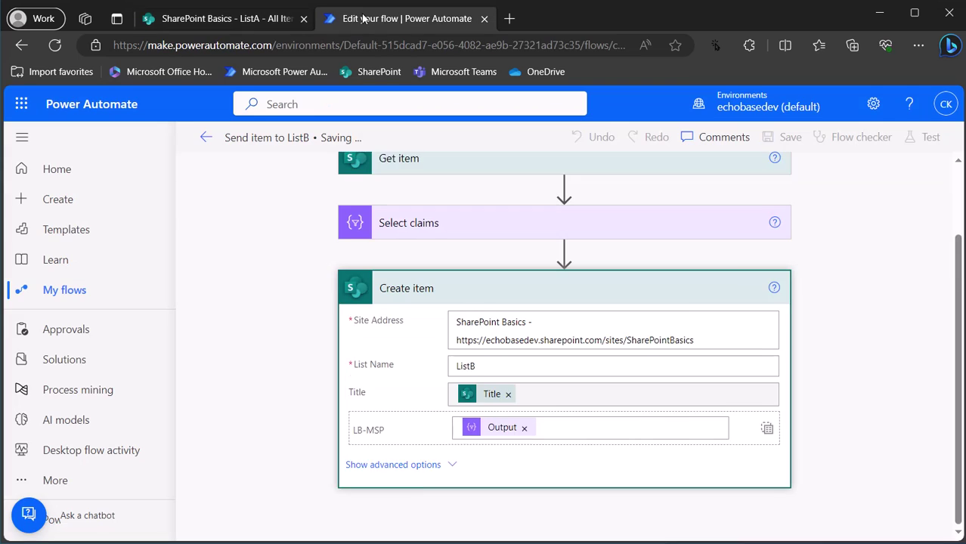
# Run the Send item to ListB flow on the item One in the SharePoint ListA
pyautogui.click(227, 19)
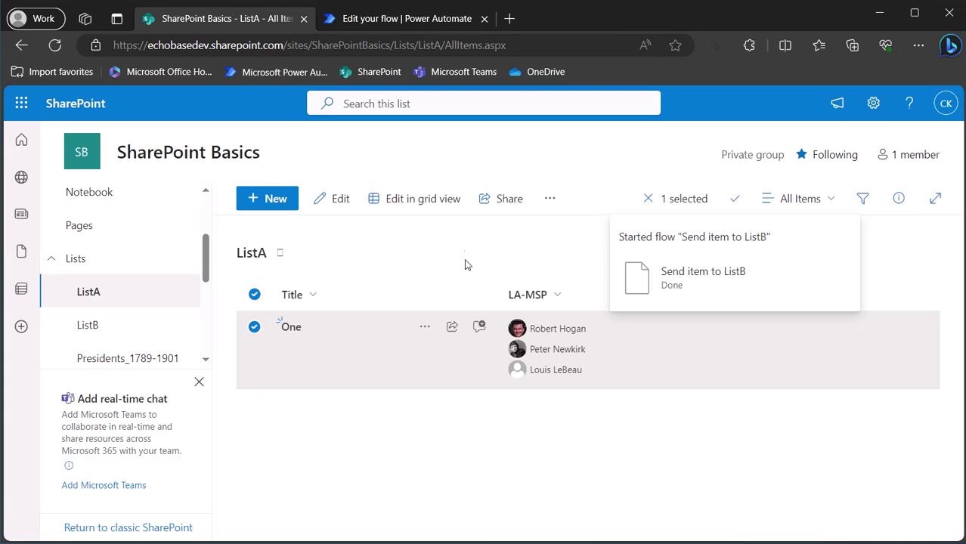
pyautogui.click(425, 326)
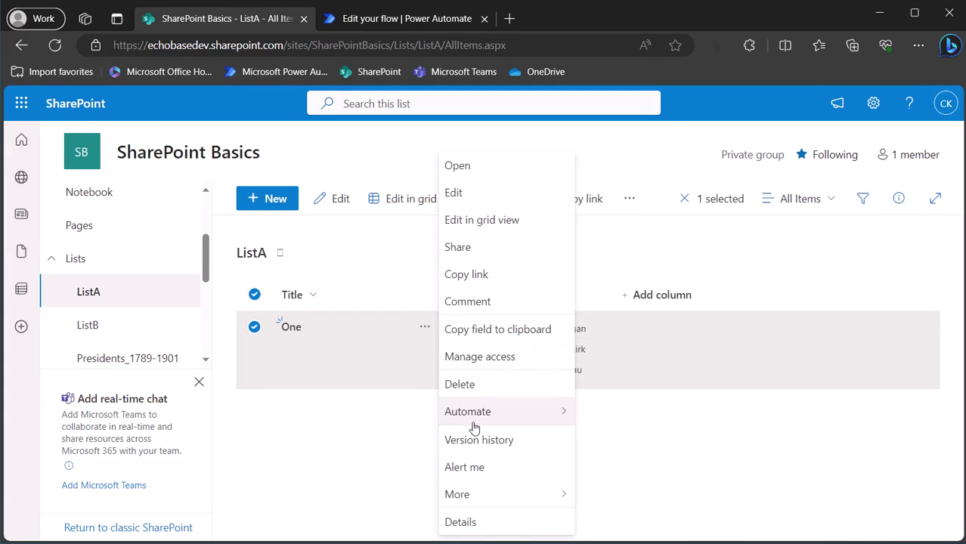
pyautogui.moveTo(479, 427)
pyautogui.click(639, 440)
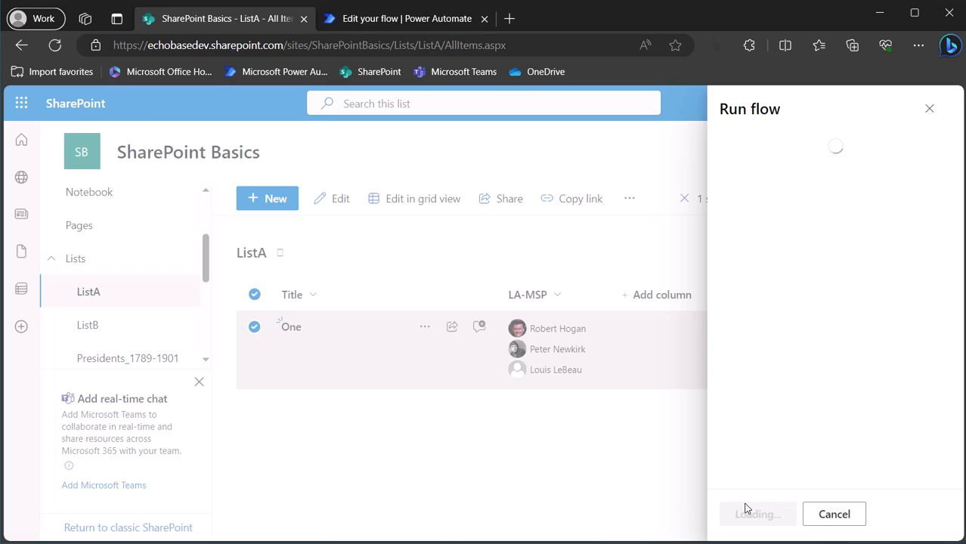
pyautogui.click(763, 517)
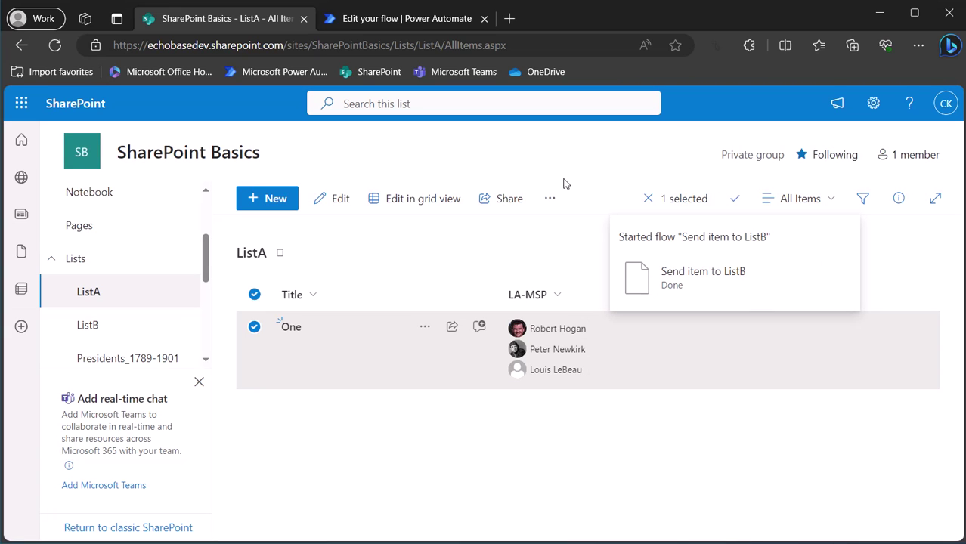
# Open ListB in a new browser tab and check the LB-MSP people of the newly copied item
pyautogui.rightClick(87, 325)
pyautogui.click(148, 336)
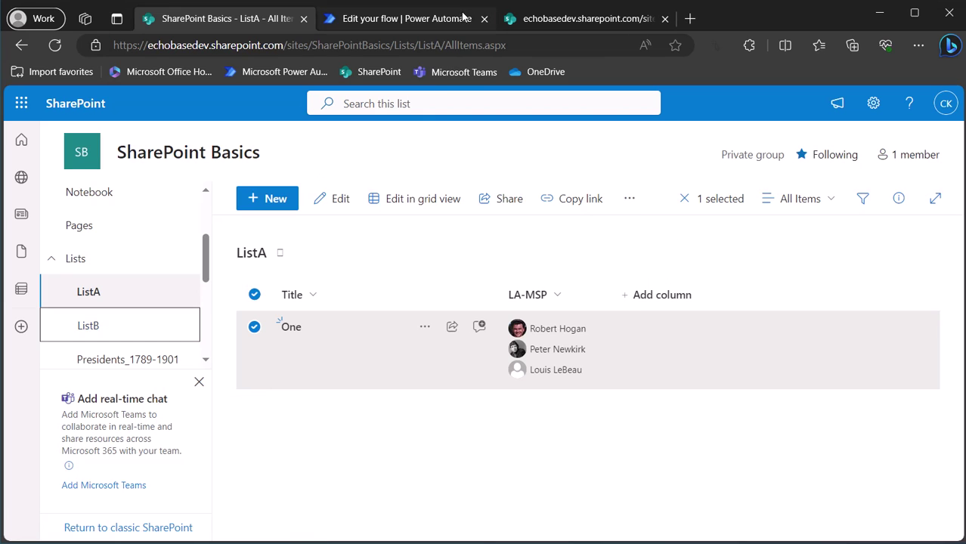
pyautogui.click(594, 14)
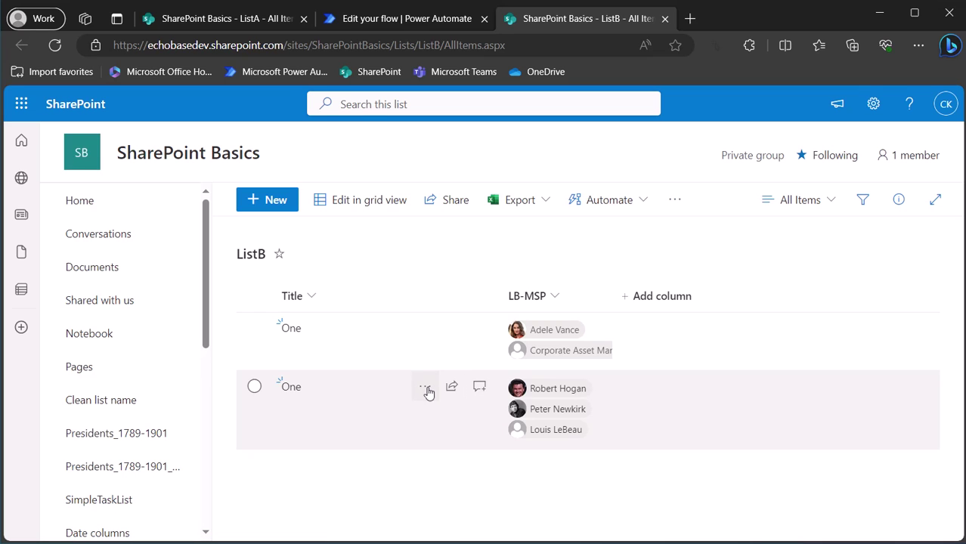
# Switch back to Power Automate, leave the flow editor, and check the flow's 28-day run history
pyautogui.click(415, 19)
pyautogui.click(206, 137)
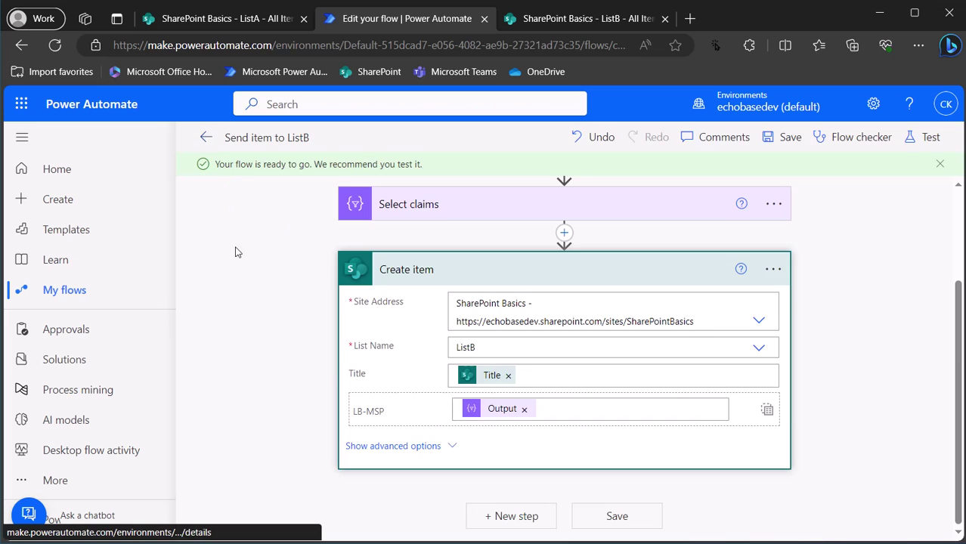
pyautogui.scroll(-3, 333, 366)
pyautogui.scroll(-1, 332, 367)
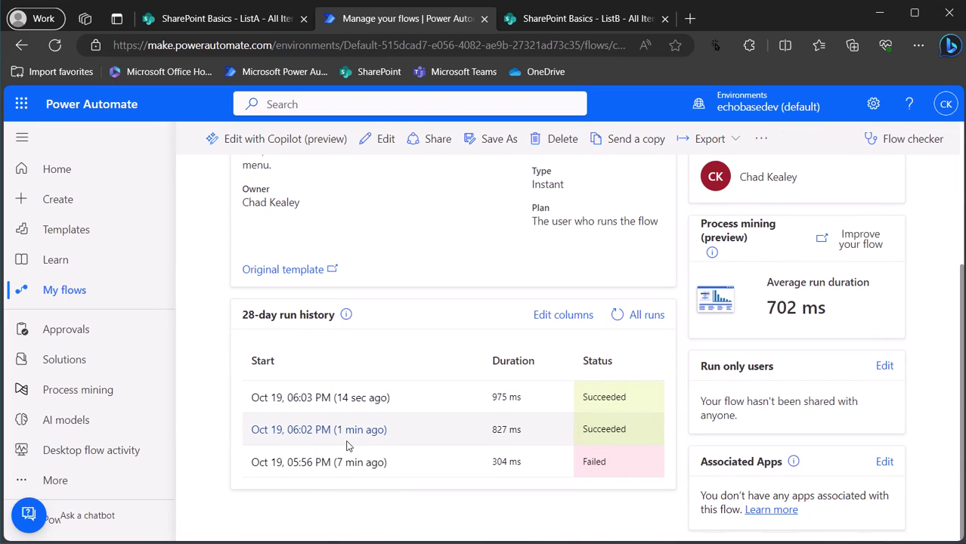
# Switch to the SharePoint ListB and delete its first item One, which holds the two sample people
pyautogui.click(581, 21)
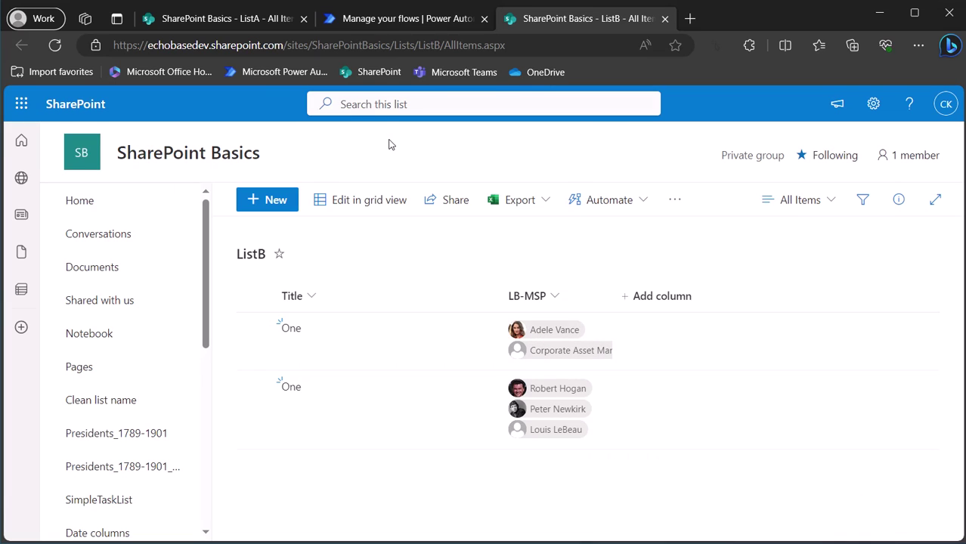
pyautogui.click(426, 328)
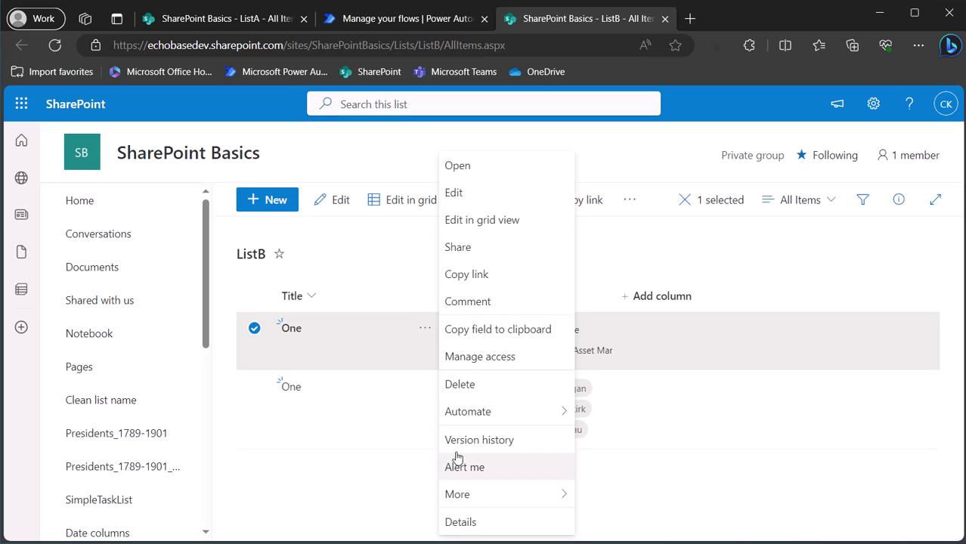
pyautogui.click(461, 387)
pyautogui.click(531, 371)
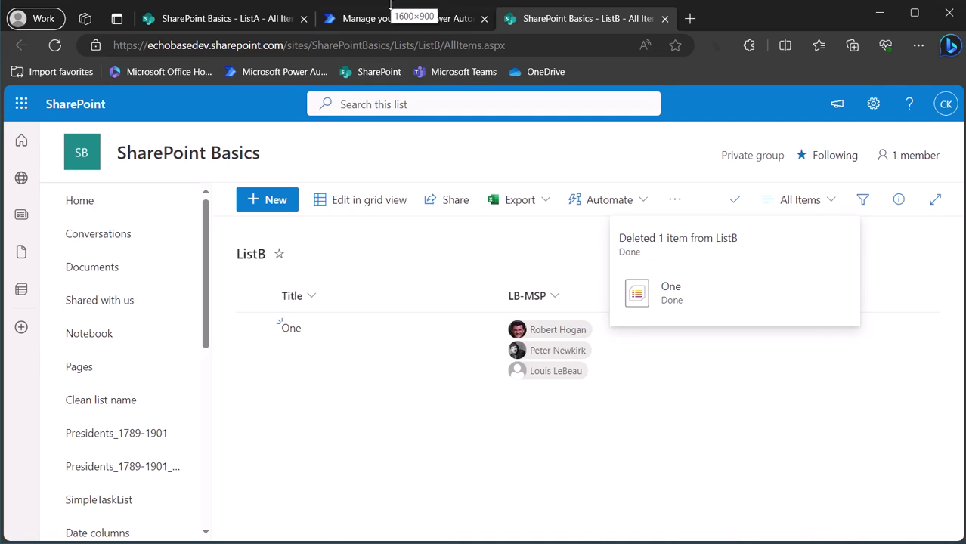
# Open the Oct 19, 06:03 PM run in Power Automate and compare the Select claims input array with its output body
pyautogui.click(439, 23)
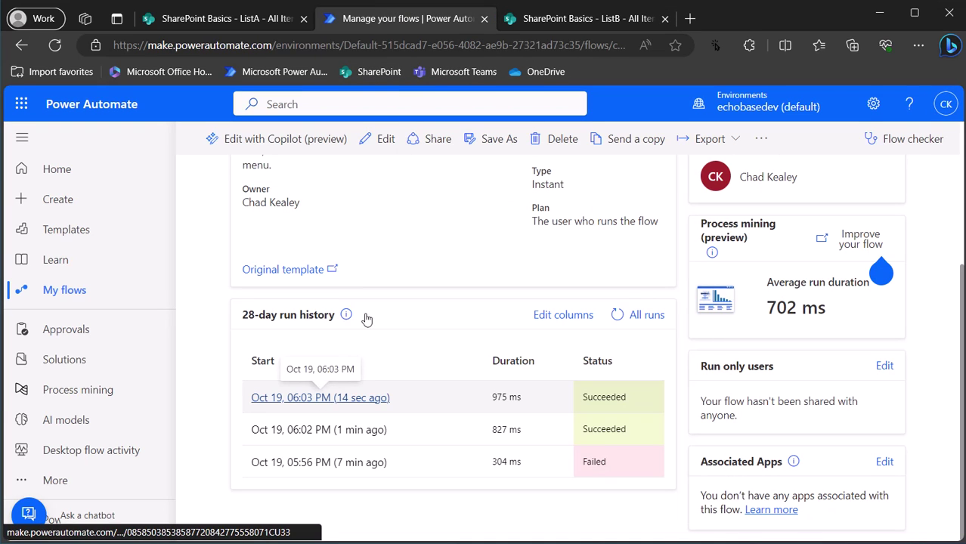
pyautogui.click(319, 396)
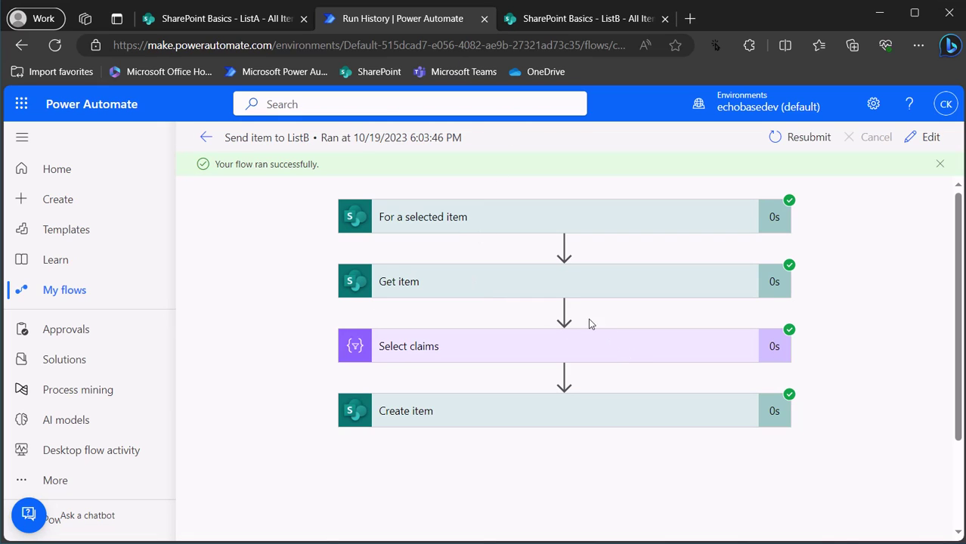
pyautogui.click(573, 352)
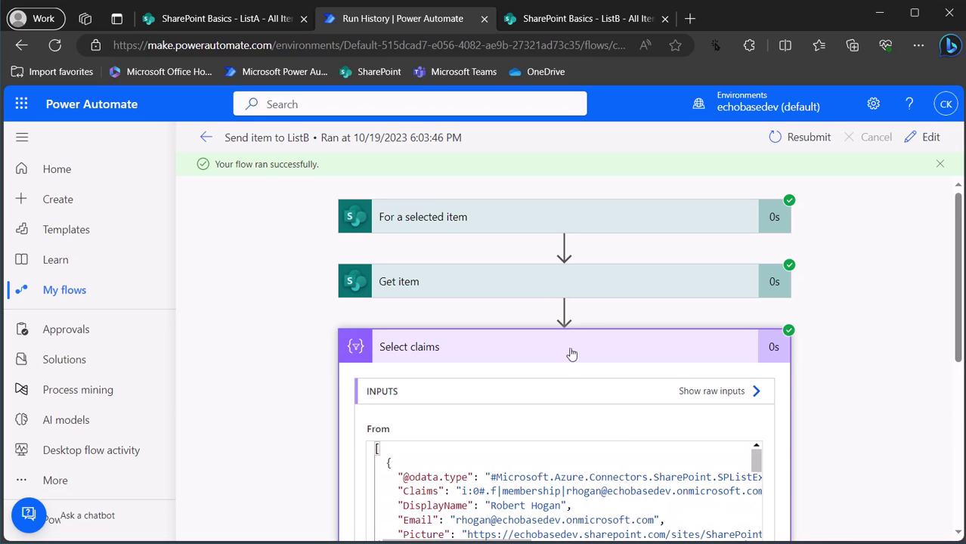
pyautogui.scroll(-2, 538, 354)
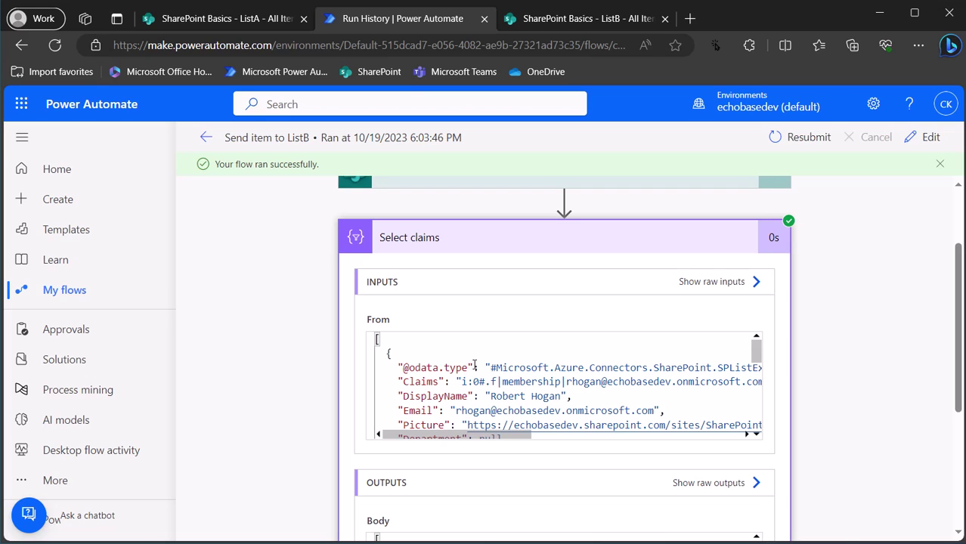
pyautogui.scroll(-2, 475, 367)
pyautogui.scroll(1, 461, 380)
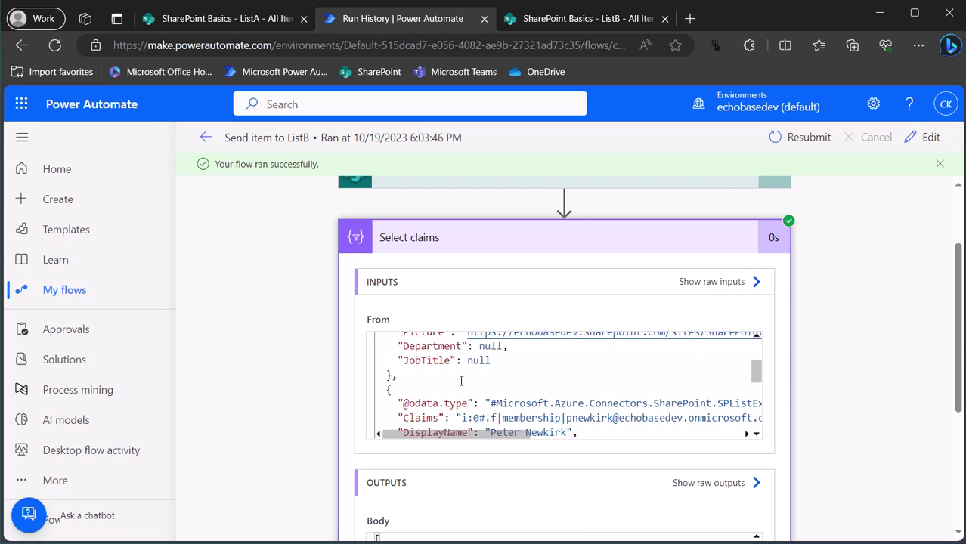
pyautogui.scroll(3, 473, 387)
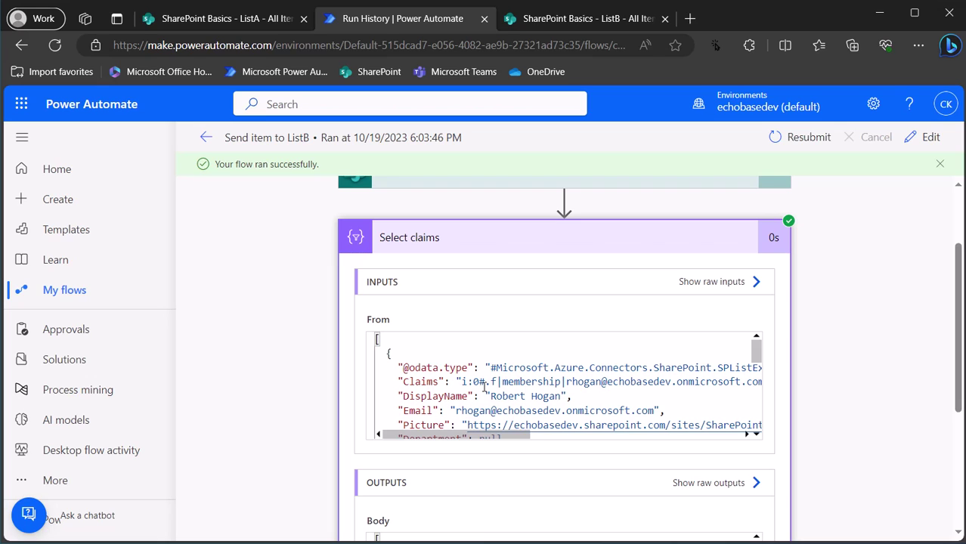
pyautogui.scroll(-3, 487, 389)
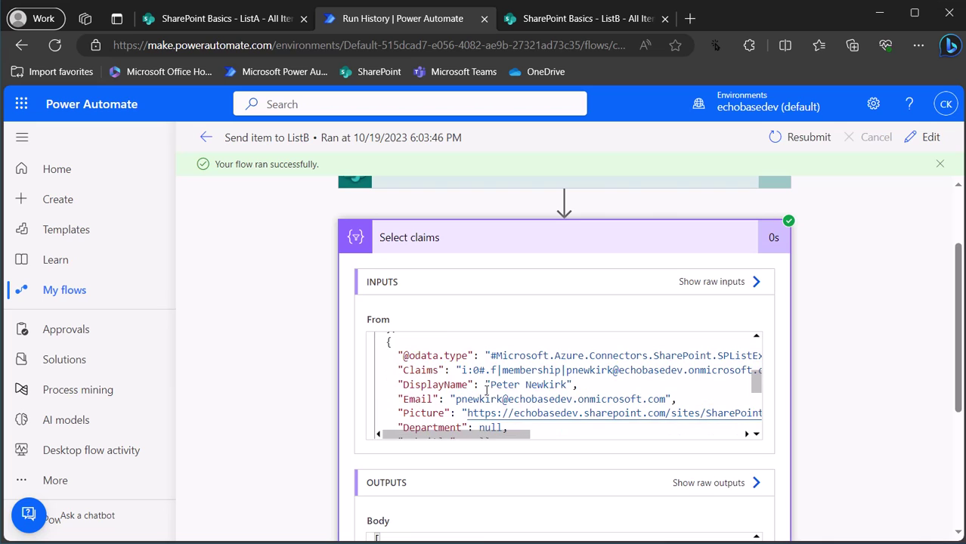
pyautogui.scroll(-2, 409, 499)
pyautogui.scroll(-1, 472, 478)
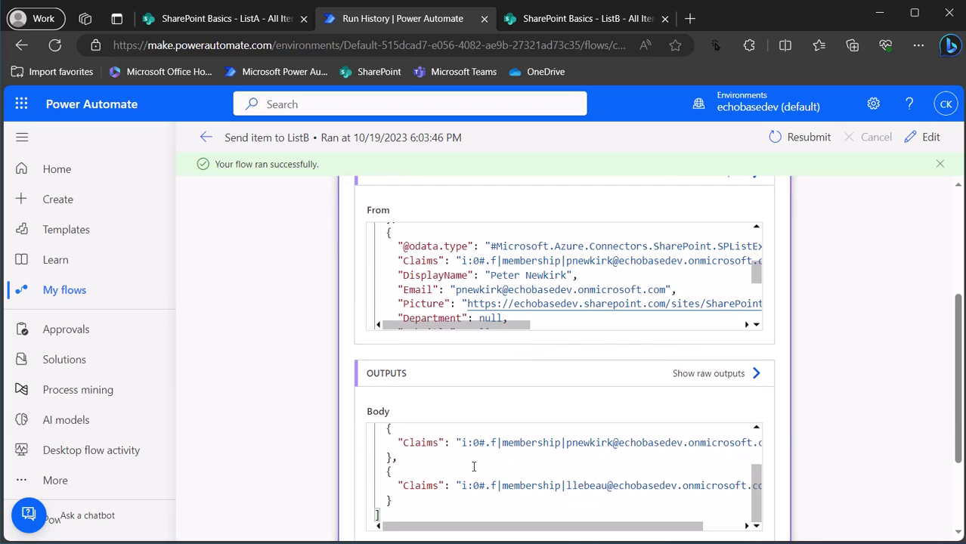
# Expand the run's Create item action and examine the Claims array in its LB-MSP input
pyautogui.scroll(-2, 576, 436)
pyautogui.click(554, 479)
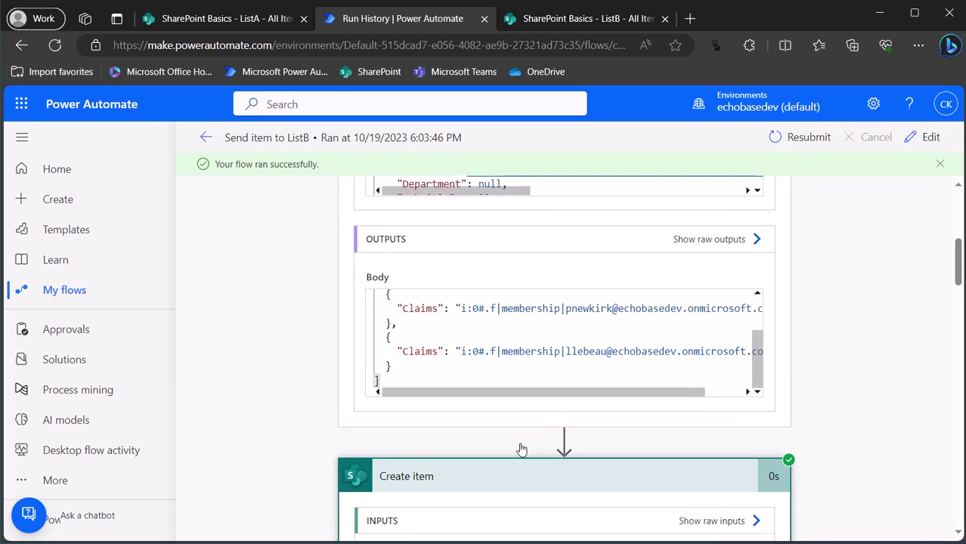
pyautogui.scroll(-4, 535, 386)
pyautogui.scroll(-1, 535, 387)
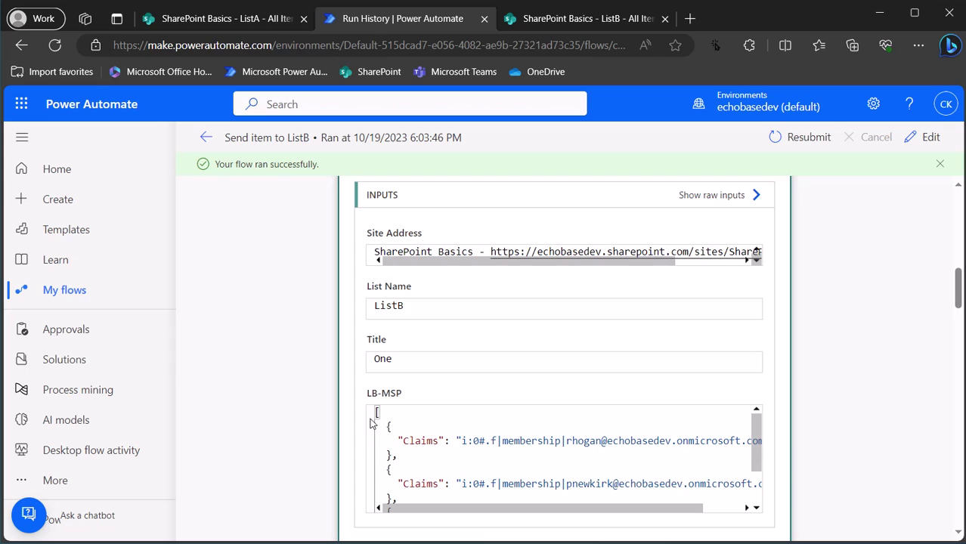